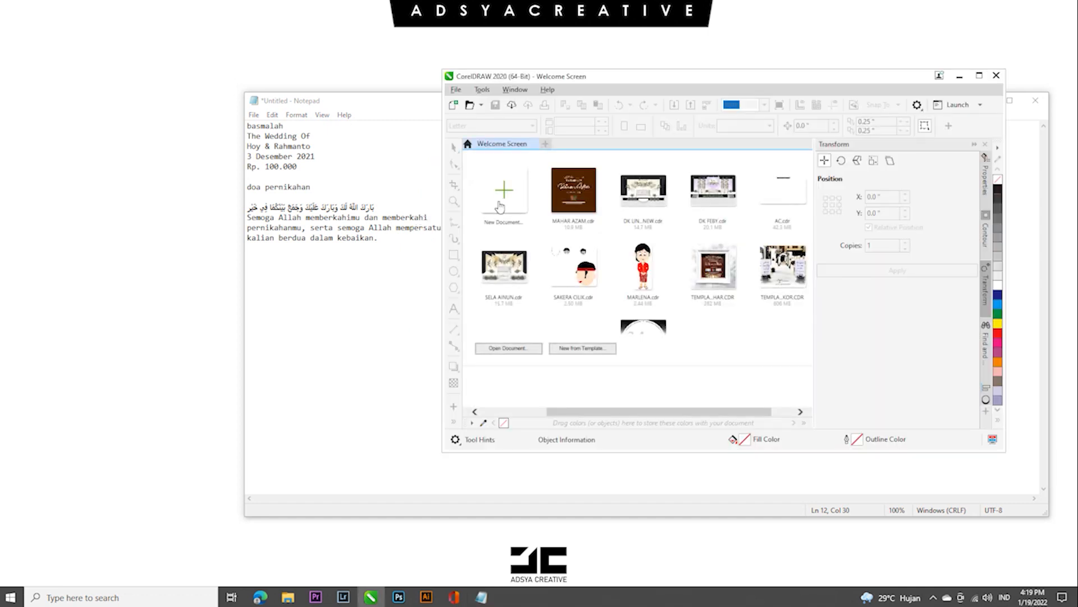
# - Create a new document named DESAIN MAHAR
pyautogui.hotkey('ctrl', 'n')
pyautogui.write('DESAIN MAHAR')
pyautogui.click(753, 406)
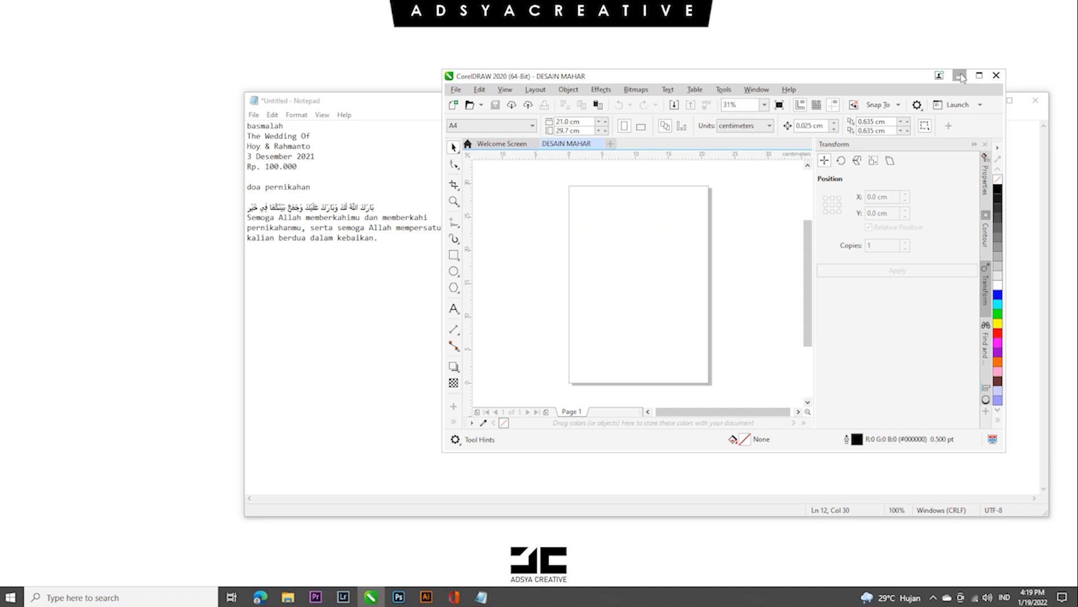
# - Maximize the document's workspace and set the page size to 30 cm wide by 40 cm high
pyautogui.click(960, 77)
pyautogui.click(370, 598)
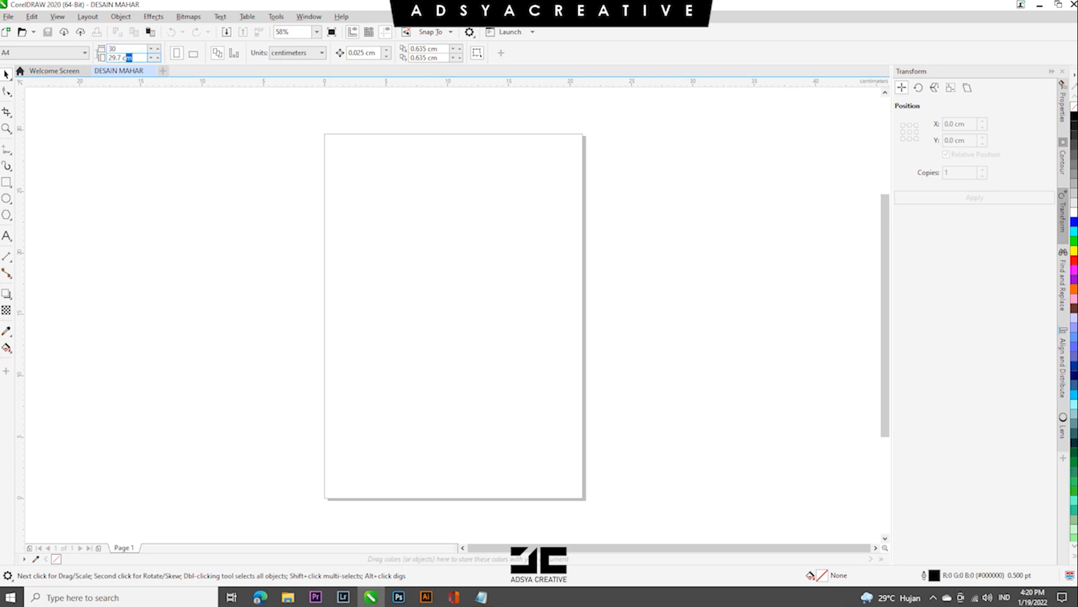
pyautogui.press('Return')
# - Add a rectangle matching the 30 x 40 cm page and place a duplicate of it beside the page
pyautogui.scroll(-4, 262, 251)
pyautogui.scroll(2, 263, 251)
pyautogui.doubleClick(7, 183)
pyautogui.click(6, 75)
pyautogui.click(225, 185)
pyautogui.moveTo(370, 243); pyautogui.dragTo(629, 273)
pyautogui.rightClick(629, 273)
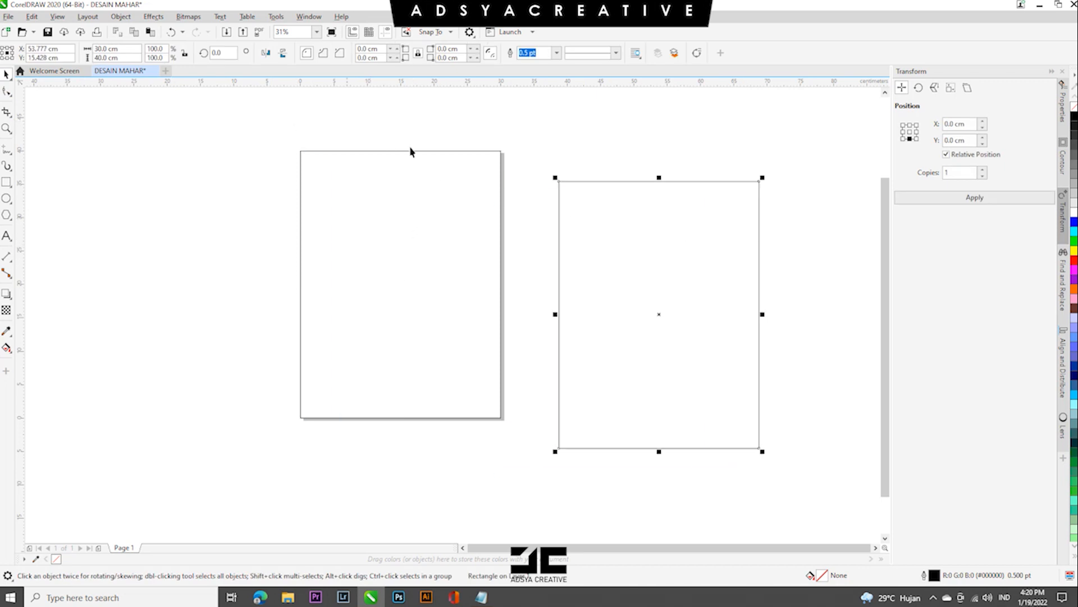
pyautogui.click(67, 178)
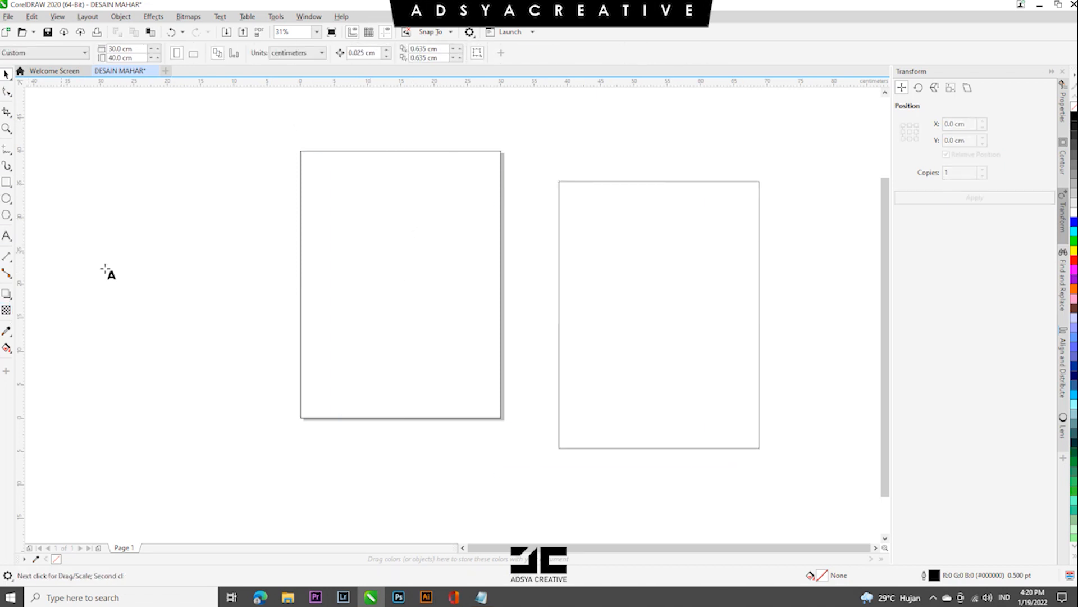
# - Label the page's dimensions with the text "30 CM" above it and "40 CM" beside it
pyautogui.press('F8')
pyautogui.click(6, 75)
pyautogui.moveTo(125, 271); pyautogui.dragTo(273, 300)
pyautogui.rightClick(236, 233)
pyautogui.doubleClick(235, 231)
pyautogui.click(6, 75)
# - Resize the duplicate rectangle to 16 x 25 cm and centre it on the page
pyautogui.click(611, 319)
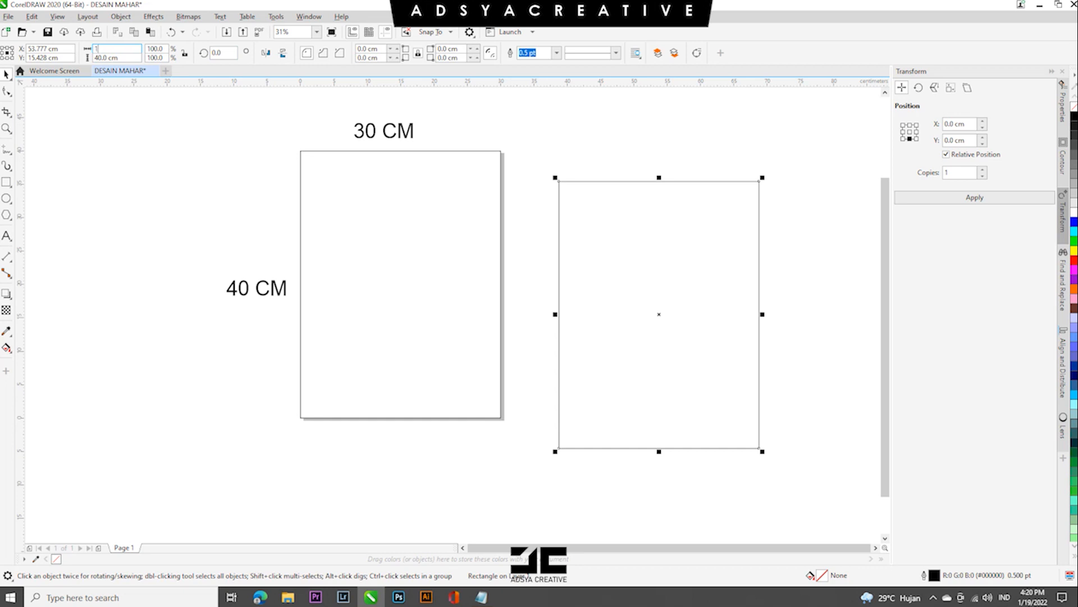
pyautogui.write('25')
pyautogui.press('Return')
pyautogui.press('p')
pyautogui.click(203, 212)
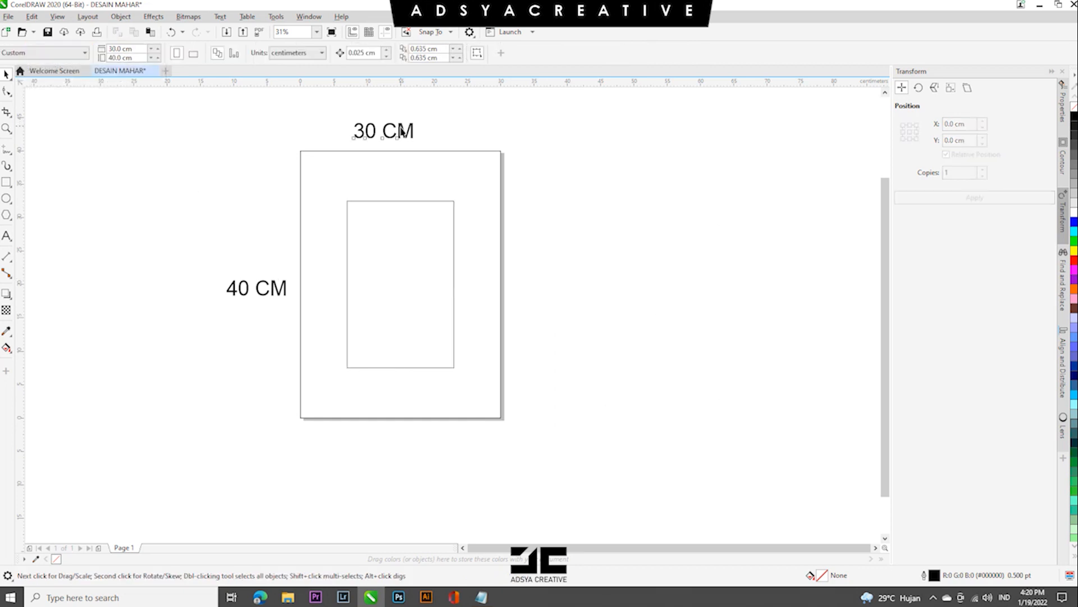
# - Duplicate the dimension text to label the inner rectangle "16 CM" across and "25 CM" along its side
pyautogui.moveTo(402, 131); pyautogui.dragTo(570, 191)
pyautogui.write('16 CM')
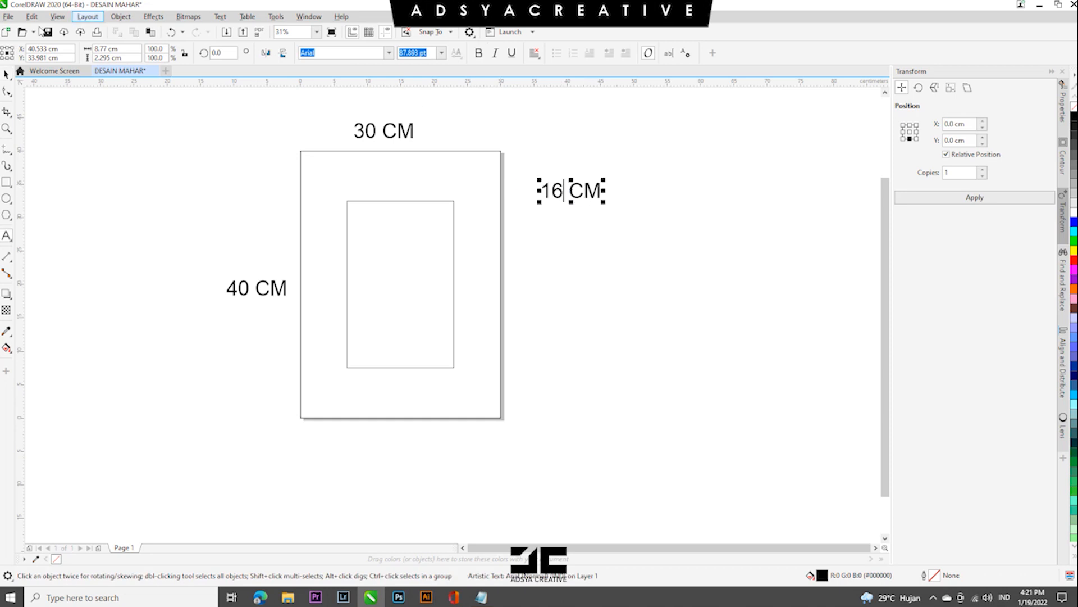
pyautogui.click(7, 75)
pyautogui.moveTo(581, 196); pyautogui.dragTo(489, 304)
pyautogui.doubleClick(469, 297)
pyautogui.write('25 CM')
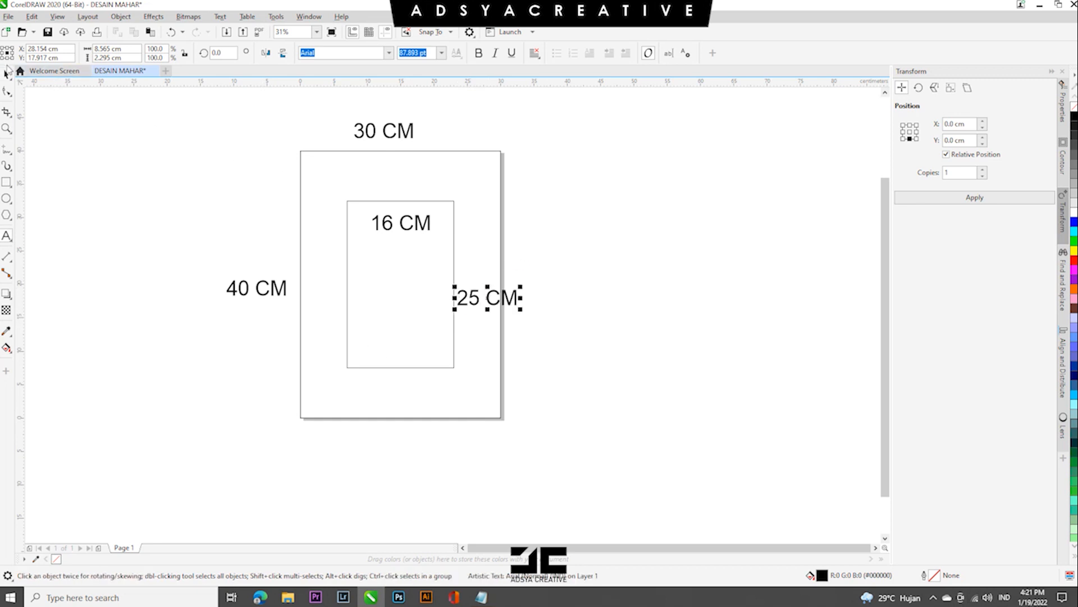
pyautogui.click(79, 214)
# - Delete all four dimension labels on and around the page
pyautogui.moveTo(547, 237); pyautogui.dragTo(575, 272)
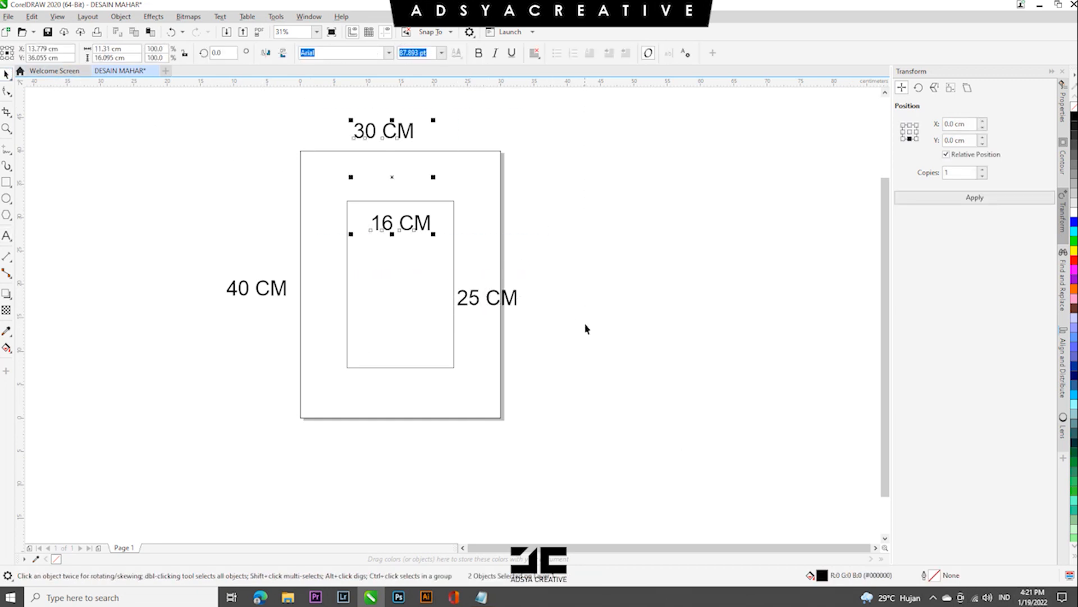
pyautogui.press('Delete')
pyautogui.moveTo(583, 324); pyautogui.dragTo(416, 264)
pyautogui.press('Delete')
pyautogui.moveTo(208, 253); pyautogui.dragTo(359, 315)
pyautogui.press('Delete')
pyautogui.click(365, 234)
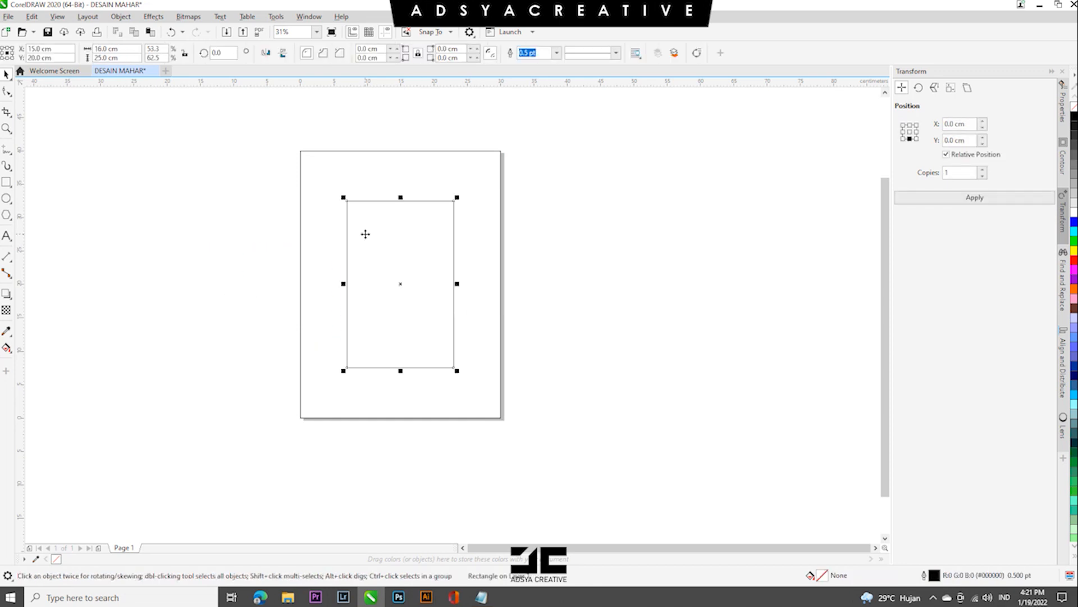
# - Find the brush-stroke artwork in File Explorer and import it into the CorelDRAW document
pyautogui.click(287, 597)
pyautogui.click(34, 208)
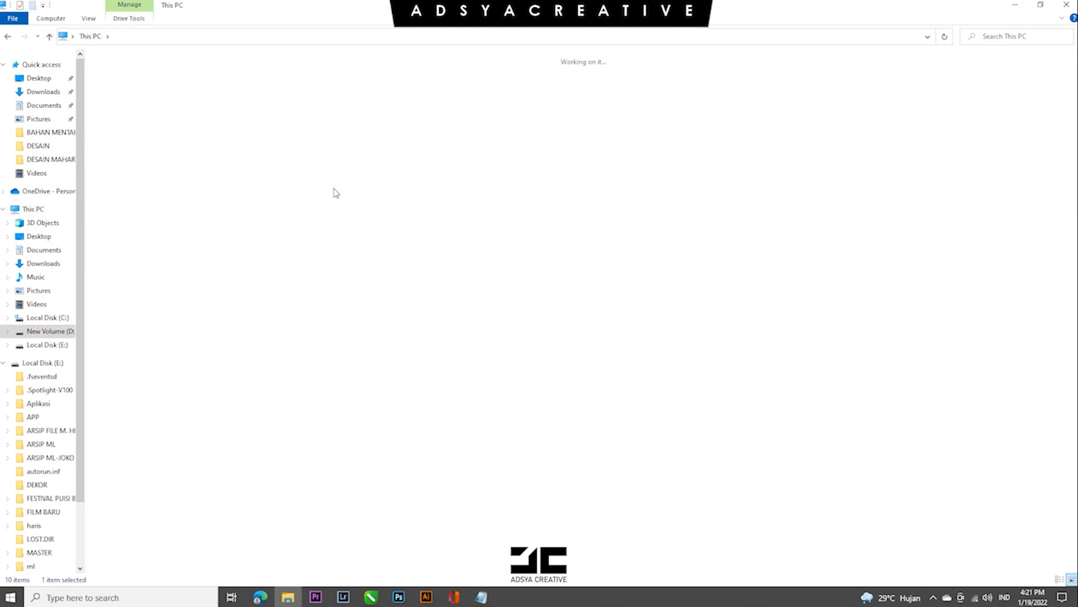
pyautogui.doubleClick(186, 84)
pyautogui.moveTo(256, 90)
pyautogui.mouseDown()
pyautogui.moveTo(380, 499)
pyautogui.moveTo(371, 594)
pyautogui.moveTo(409, 247)
pyautogui.moveTo(306, 241)
pyautogui.mouseUp()
pyautogui.hotkey('ctrl', 'z')
pyautogui.hotkey('ctrl', 'z')
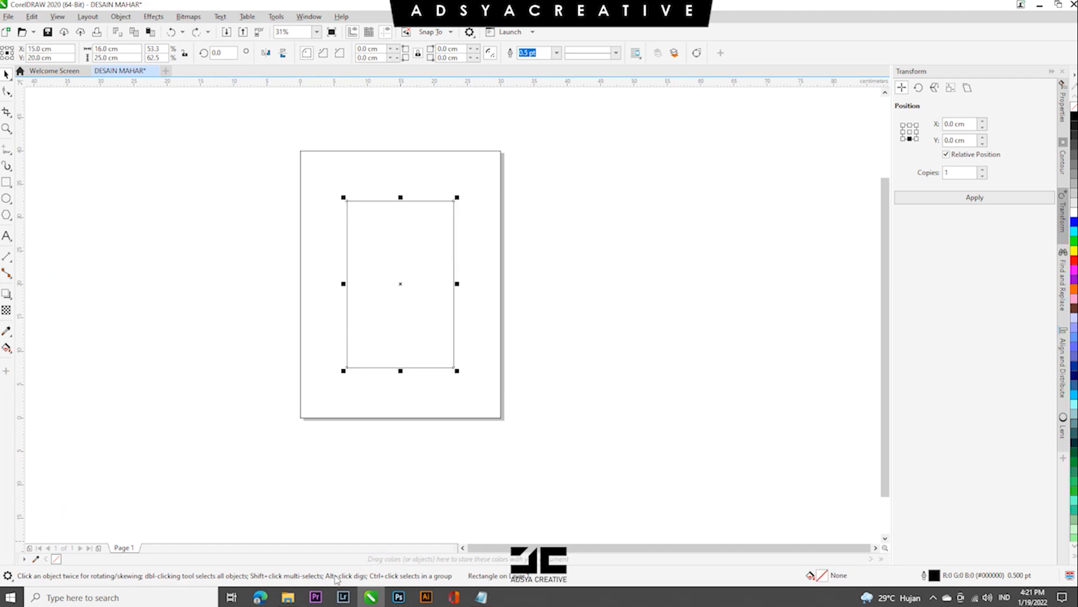
pyautogui.click(287, 596)
pyautogui.moveTo(255, 90)
pyautogui.mouseDown()
pyautogui.moveTo(388, 508)
pyautogui.moveTo(373, 594)
pyautogui.moveTo(654, 296)
pyautogui.moveTo(146, 276)
pyautogui.moveTo(541, 223)
pyautogui.moveTo(584, 206)
pyautogui.moveTo(423, 243)
pyautogui.mouseUp()
# - Remove the unneeded artwork and place the black brush stroke over the upper part of the inner rectangle
pyautogui.click(321, 53)
pyautogui.click(322, 71)
pyautogui.click(186, 273)
pyautogui.press('Delete')
pyautogui.moveTo(513, 304); pyautogui.dragTo(446, 267)
pyautogui.moveTo(389, 245); pyautogui.dragTo(423, 245)
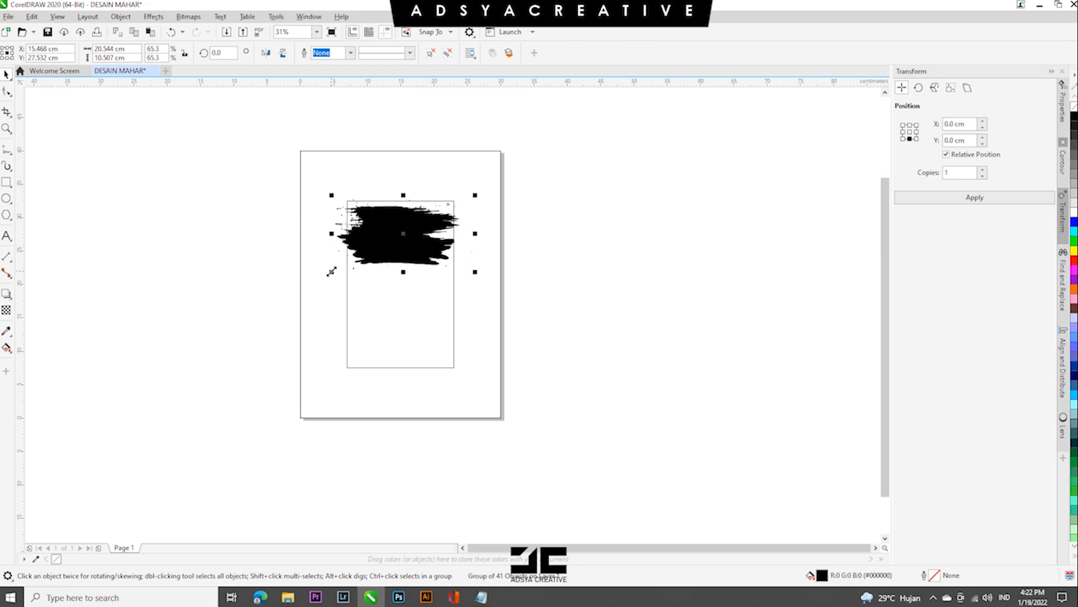
# - Enlarge the brush stroke to about 22.8 by 11.7 cm over the upper part of the inner rectangle
pyautogui.moveTo(470, 272); pyautogui.dragTo(484, 281)
pyautogui.moveTo(422, 243); pyautogui.dragTo(426, 249)
pyautogui.moveTo(474, 199); pyautogui.dragTo(482, 197)
pyautogui.hotkey('ctrl', 'z')
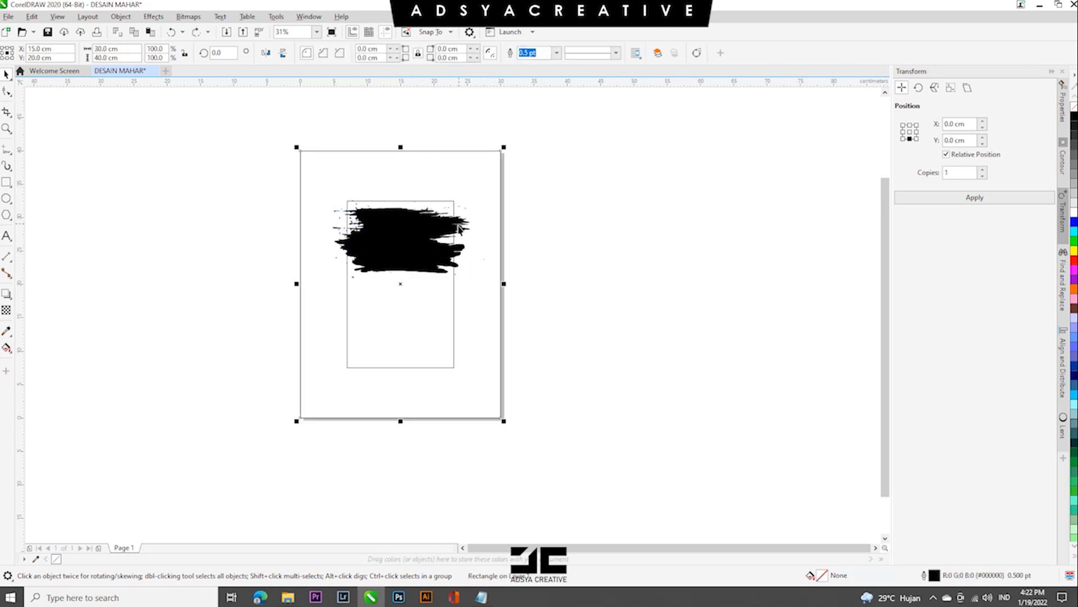
pyautogui.click(451, 226)
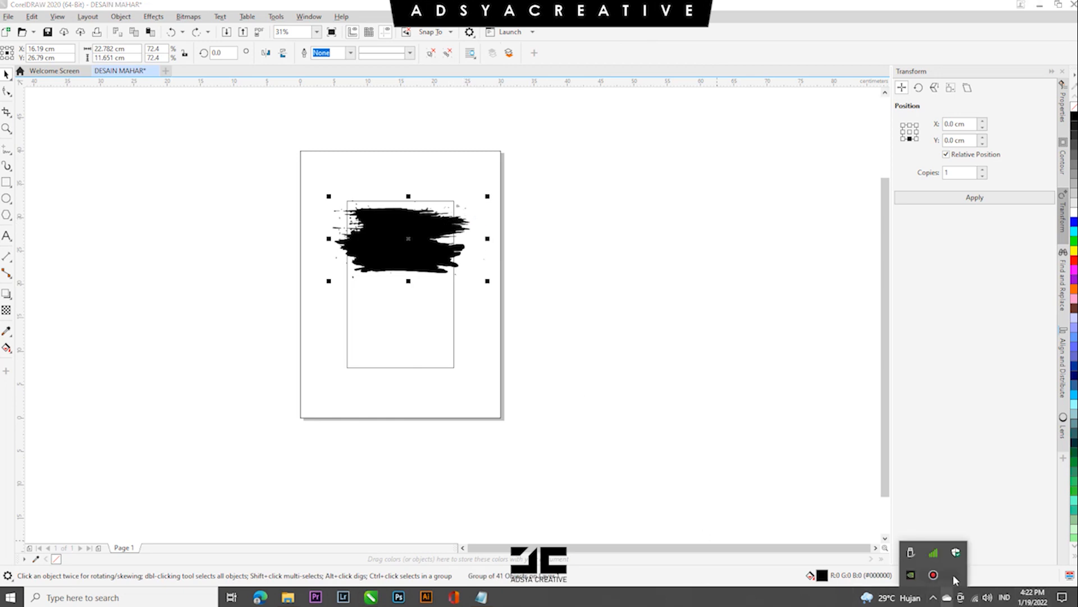
# - Ungroup the brush stroke and merge its pieces into a single curve
pyautogui.scroll(2, 351, 234)
pyautogui.moveTo(425, 256)
pyautogui.mouseDown()
pyautogui.moveTo(414, 244)
pyautogui.moveTo(409, 284)
pyautogui.mouseUp()
pyautogui.hotkey('ctrl', 'u')
pyautogui.click(327, 53)
# - Enlarge the brush stroke to about 23.4 by 14.1 cm and place a duplicate below it
pyautogui.moveTo(468, 268); pyautogui.dragTo(480, 348)
pyautogui.moveTo(632, 243); pyautogui.dragTo(616, 253)
pyautogui.moveTo(506, 328); pyautogui.dragTo(499, 461)
pyautogui.scroll(-2, 484, 306)
pyautogui.scroll(1, 485, 300)
# - Scale the lower brush stroke to about 22.3 by 13.5 cm, mirror it horizontally and fit it against the upper one
pyautogui.moveTo(481, 279); pyautogui.dragTo(459, 296)
pyautogui.click(265, 52)
pyautogui.scroll(1, 478, 314)
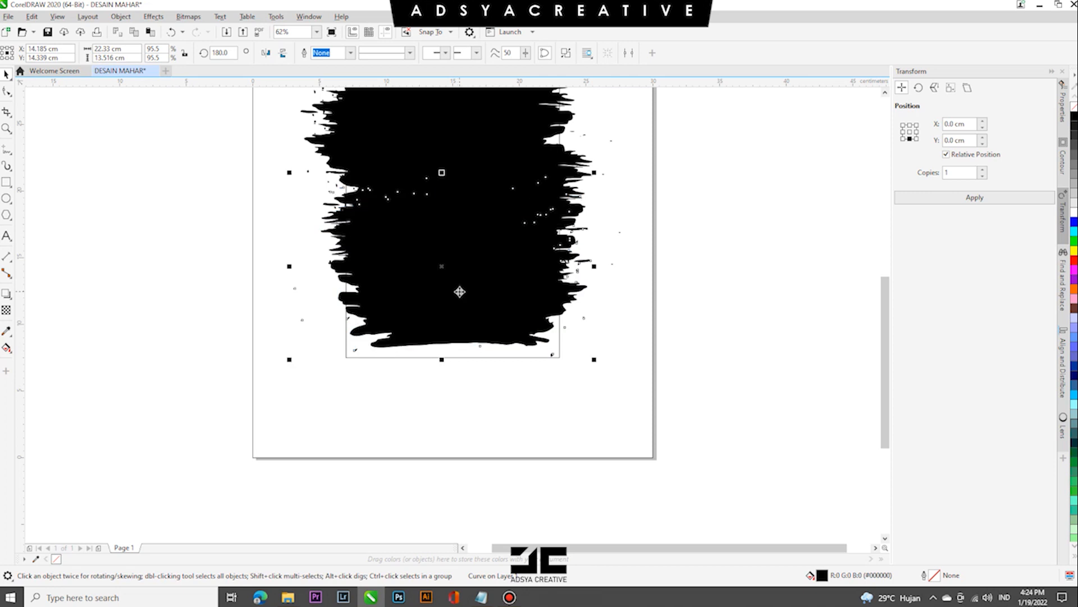
pyautogui.scroll(-1, 459, 292)
pyautogui.scroll(1, 528, 245)
pyautogui.moveTo(523, 224); pyautogui.dragTo(518, 227)
pyautogui.scroll(-1, 469, 300)
# - Weld the upper and lower brush strokes into one shape
pyautogui.hotkey('ctrl', 'a')
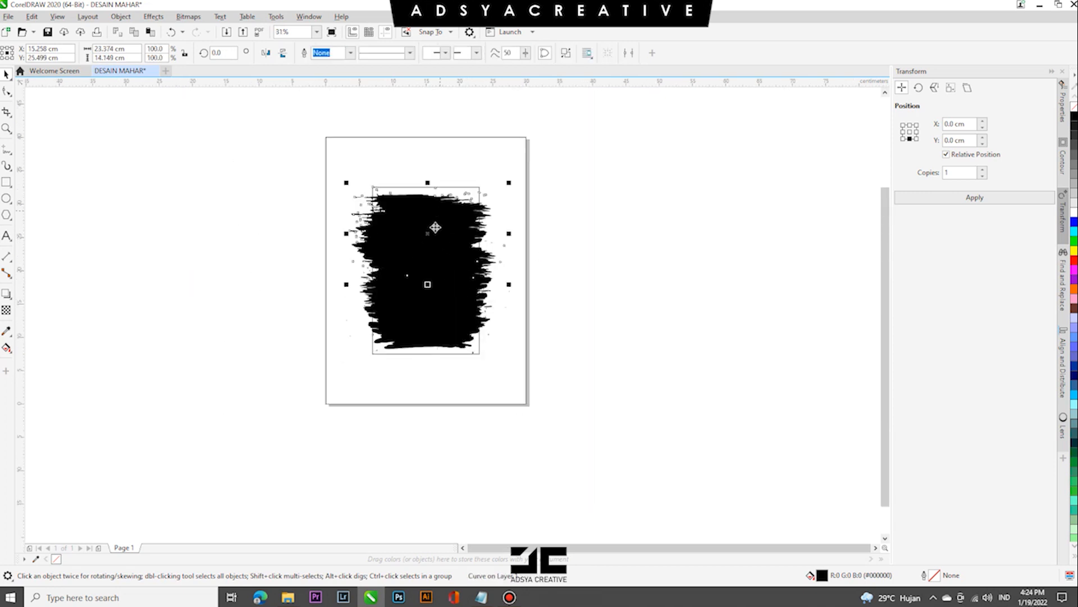
pyautogui.click(328, 54)
pyautogui.click(507, 277)
pyautogui.moveTo(447, 279); pyautogui.dragTo(581, 280)
pyautogui.hotkey('ctrl', 'z')
pyautogui.click(298, 174)
pyautogui.click(411, 235)
pyautogui.moveTo(438, 268)
pyautogui.mouseDown()
pyautogui.moveTo(683, 283)
pyautogui.moveTo(446, 304)
pyautogui.moveTo(411, 279)
pyautogui.moveTo(423, 289)
pyautogui.mouseUp()
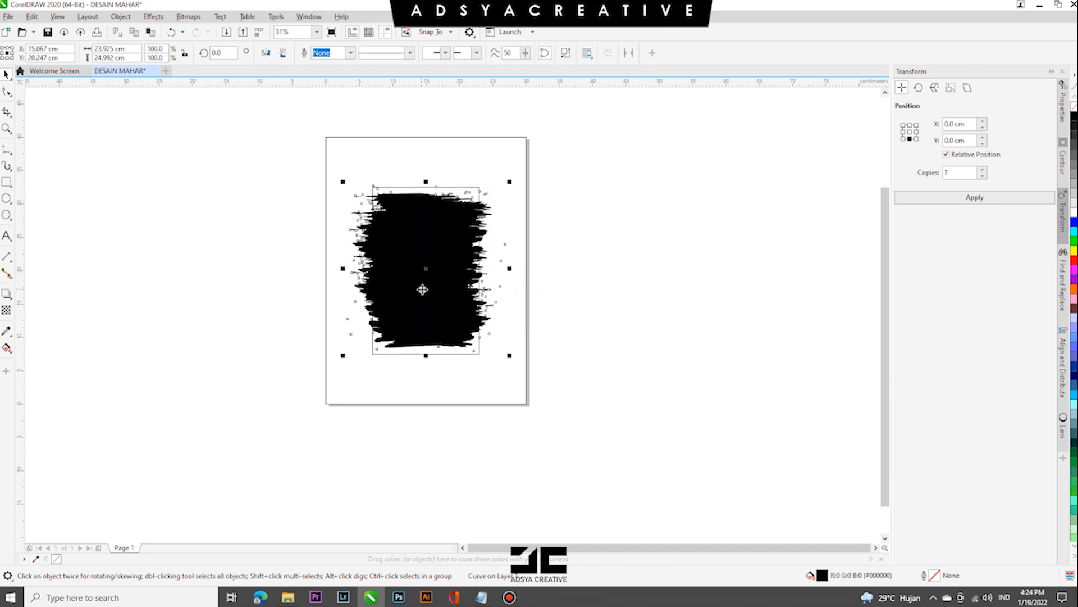
# - Fill the brush shape with dark red #870000 and stretch it upwards to about 26.2 cm tall
pyautogui.click(1073, 260)
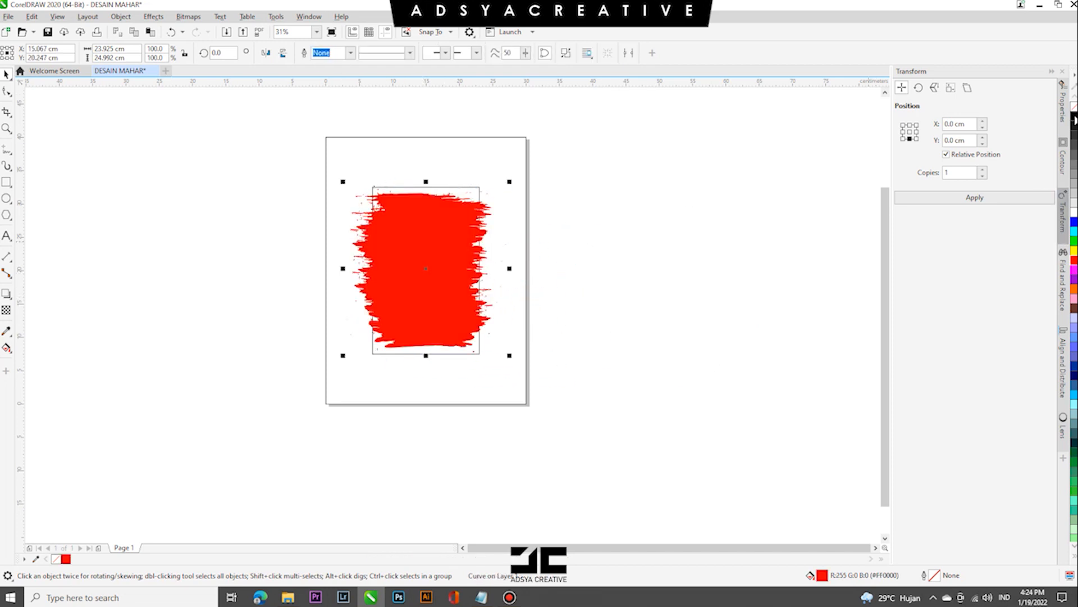
pyautogui.click(1074, 120)
pyautogui.moveTo(426, 181); pyautogui.dragTo(425, 178)
pyautogui.scroll(2, 429, 203)
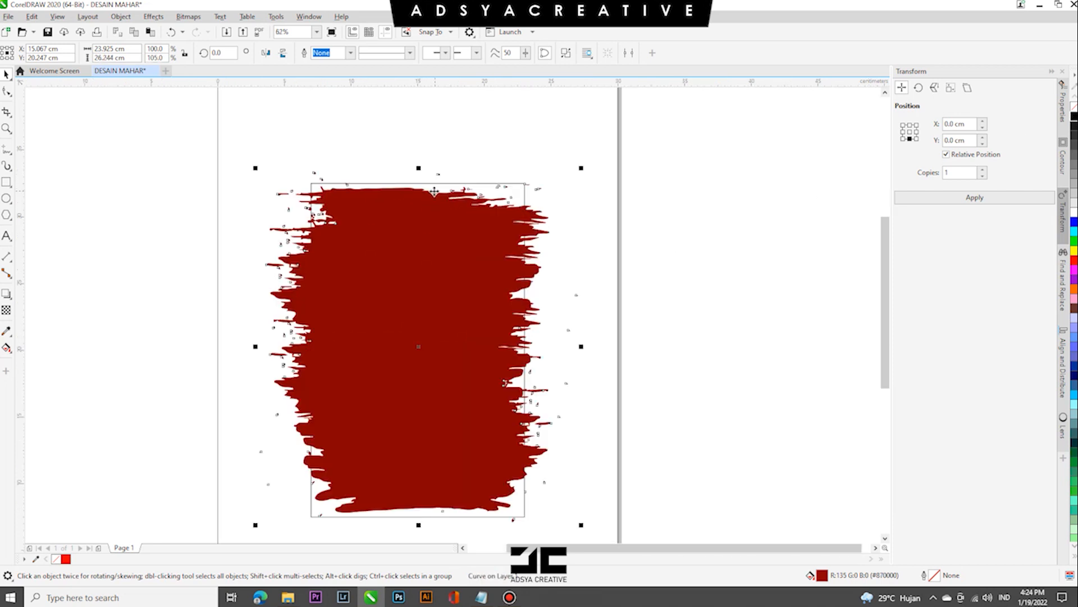
pyautogui.rightClick(449, 203)
pyautogui.click(481, 318)
pyautogui.rightClick(482, 326)
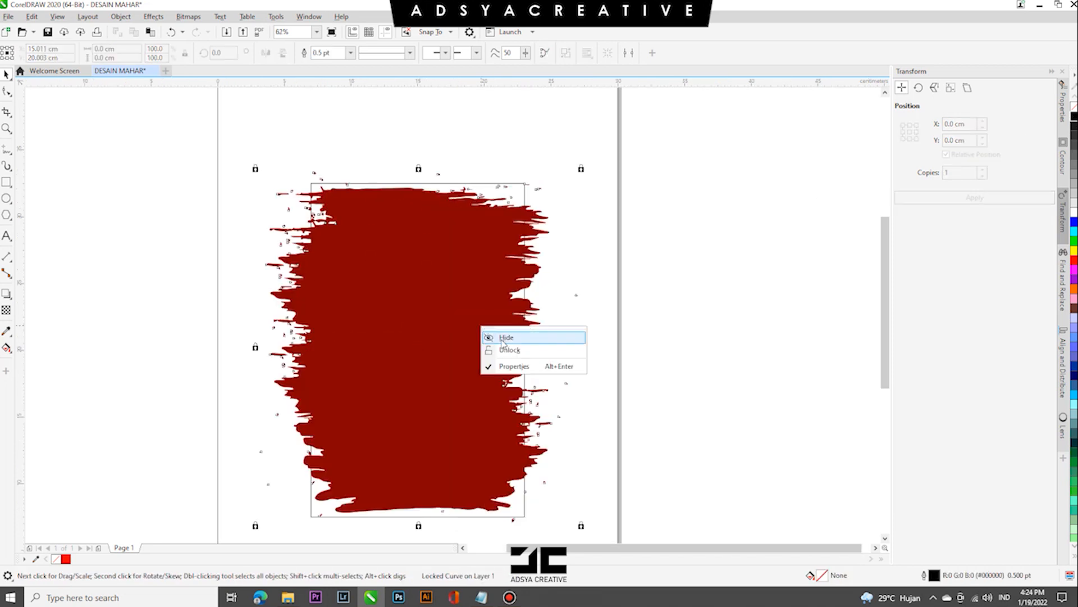
pyautogui.rightClick(455, 318)
pyautogui.click(478, 342)
# - PowerClip the dark red brush shape inside the 16 x 25 cm rectangle
pyautogui.rightClick(461, 315)
pyautogui.click(504, 389)
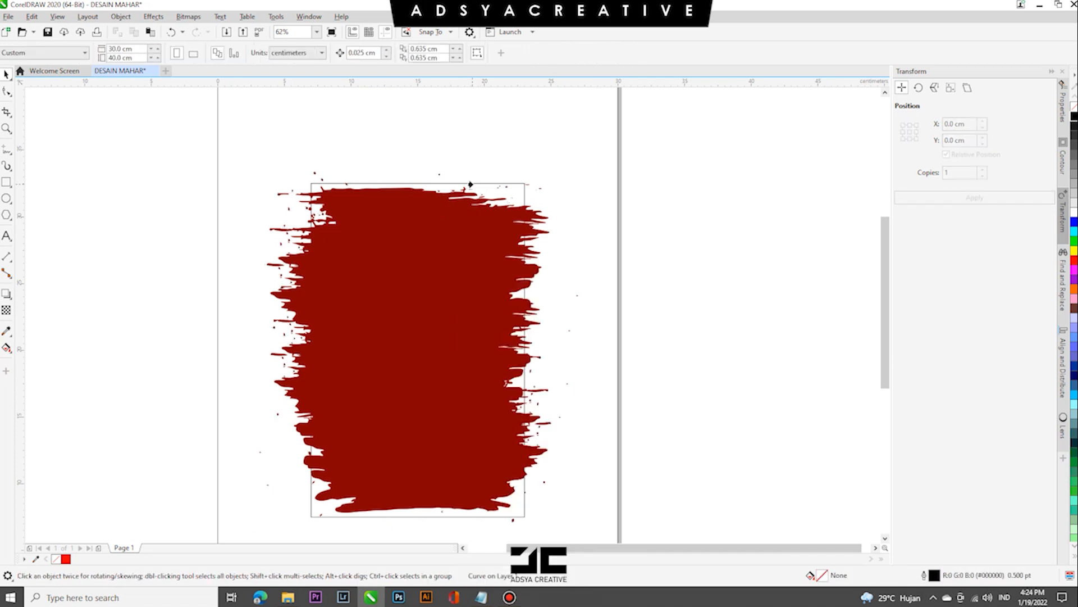
pyautogui.click(470, 183)
pyautogui.scroll(-2, 467, 245)
pyautogui.click(595, 281)
pyautogui.scroll(1, 458, 285)
pyautogui.scroll(1, 461, 287)
pyautogui.scroll(-2, 454, 249)
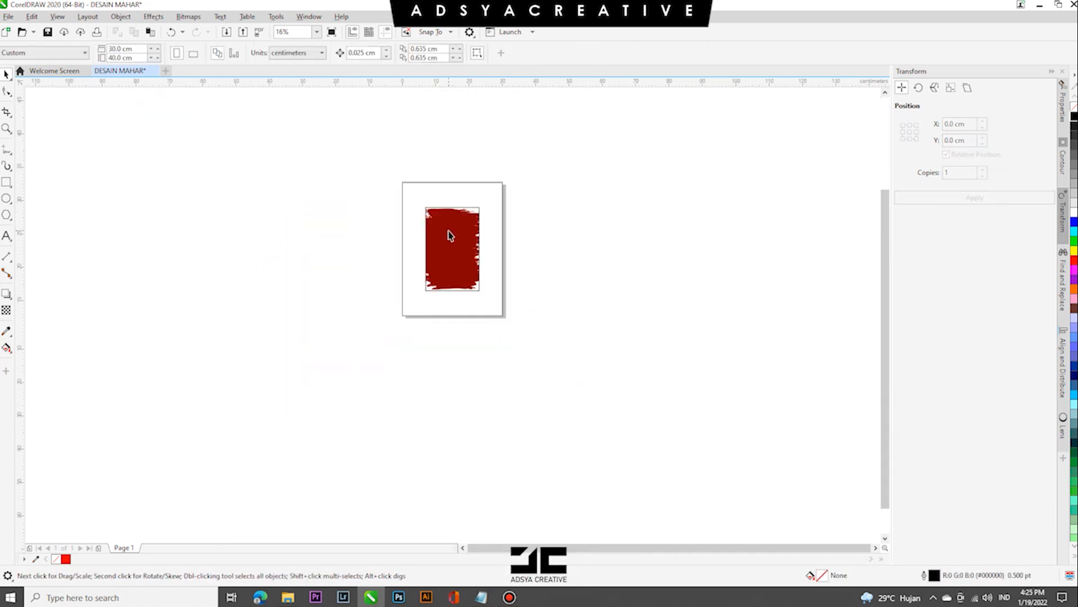
# - Edit the PowerClip contents, narrow the brush shape to about 20.6 cm wide and finish editing
pyautogui.scroll(1, 449, 233)
pyautogui.rightClick(450, 231)
pyautogui.click(475, 252)
pyautogui.moveTo(373, 265); pyautogui.dragTo(385, 265)
pyautogui.rightClick(443, 263)
pyautogui.click(463, 246)
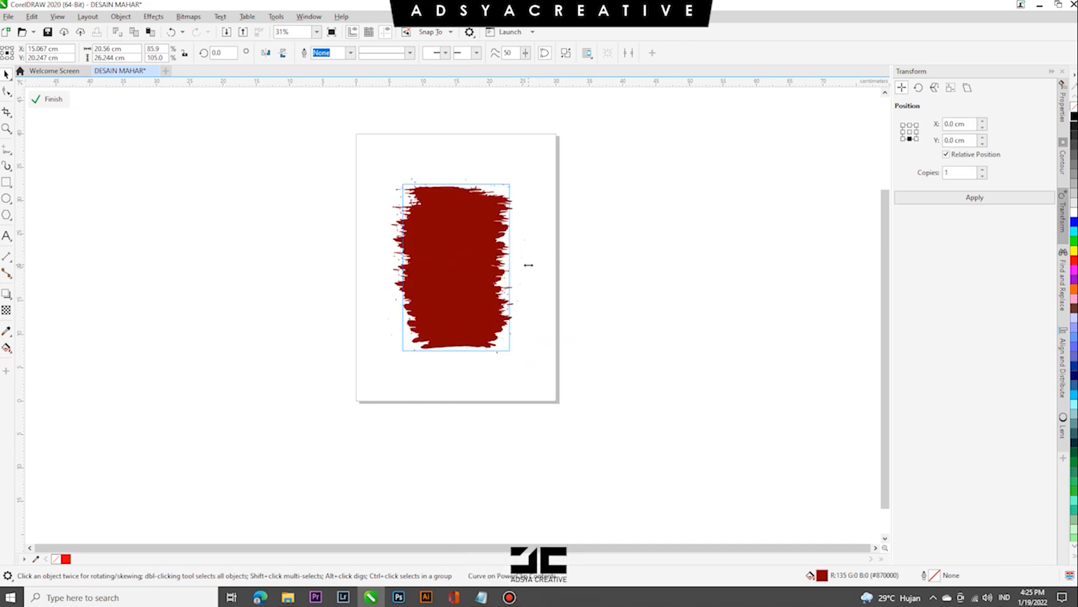
pyautogui.rightClick(454, 260)
pyautogui.click(483, 267)
pyautogui.scroll(2, 437, 243)
pyautogui.scroll(-2, 437, 243)
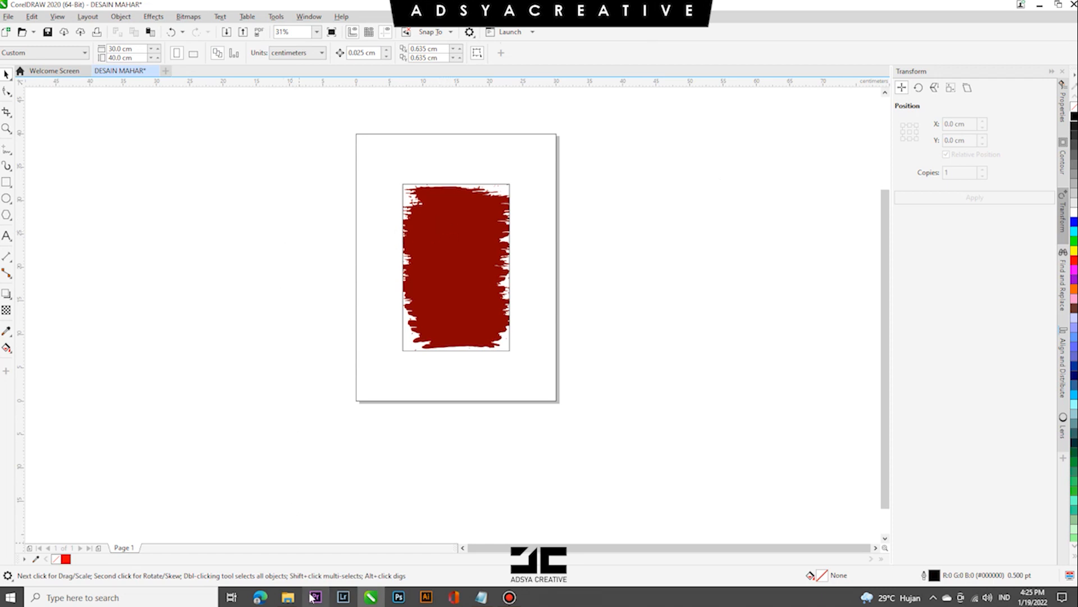
# - Import the white basmalah calligraphy image and size it to about 5.7 by 2 cm near the brush shape's upper edge
pyautogui.click(288, 596)
pyautogui.click(116, 105)
pyautogui.moveTo(114, 105)
pyautogui.mouseDown()
pyautogui.moveTo(369, 433)
pyautogui.moveTo(372, 565)
pyautogui.moveTo(477, 235)
pyautogui.moveTo(555, 250)
pyautogui.moveTo(487, 233)
pyautogui.moveTo(475, 253)
pyautogui.moveTo(432, 238)
pyautogui.moveTo(473, 219)
pyautogui.mouseUp()
pyautogui.scroll(1, 479, 202)
pyautogui.scroll(2, 472, 213)
pyautogui.scroll(-1, 469, 216)
pyautogui.moveTo(507, 258); pyautogui.dragTo(474, 245)
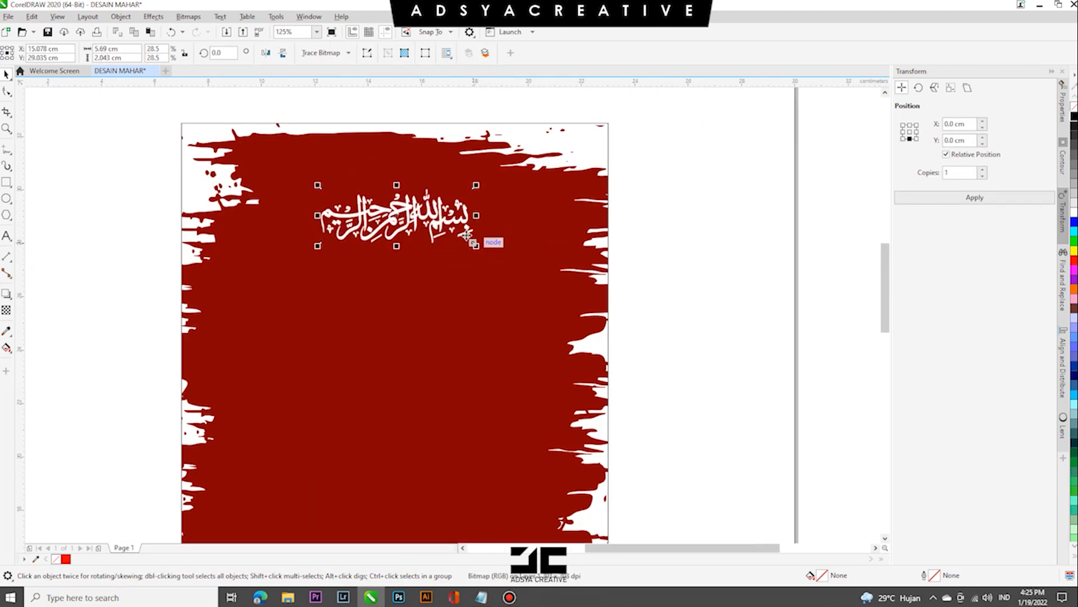
pyautogui.scroll(-1, 455, 221)
# - Check the wording list in Notepad, then reduce the calligraphy to about 5.2 by 1.9 cm and shift it upwards
pyautogui.click(481, 597)
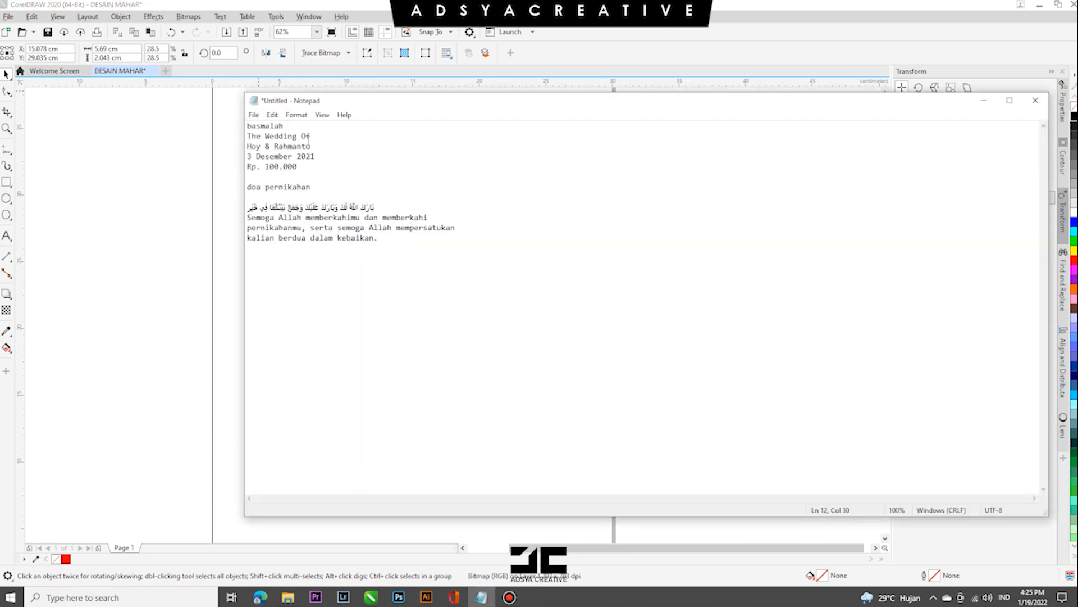
pyautogui.click(235, 163)
pyautogui.click(441, 212)
pyautogui.moveTo(454, 223); pyautogui.dragTo(447, 220)
pyautogui.moveTo(432, 206); pyautogui.dragTo(445, 216)
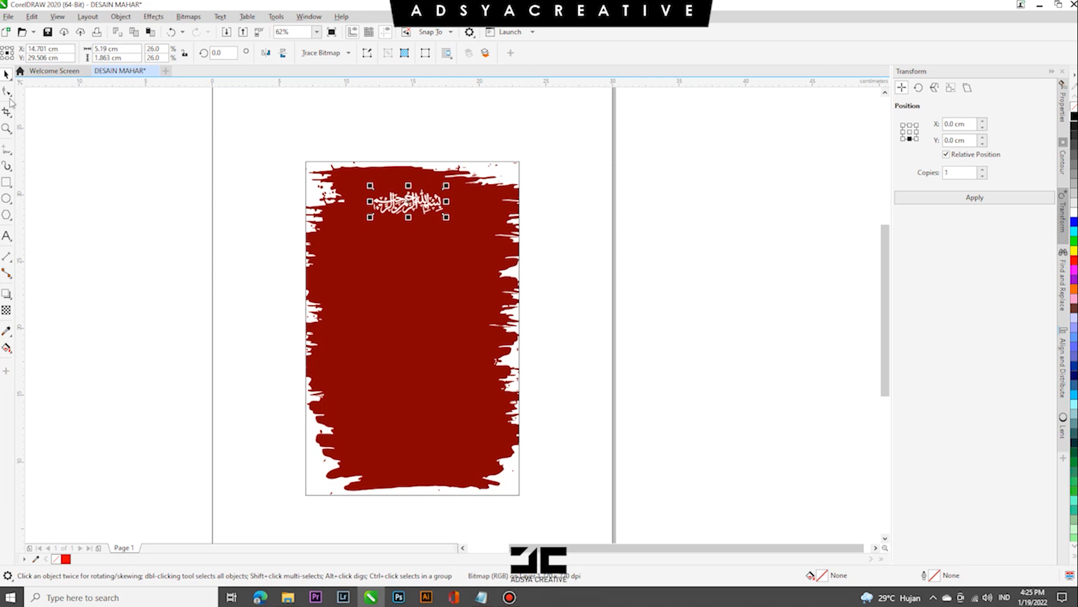
# - Set the calligraphy's width to 6 cm and adjust it towards the middle of the brush shape
pyautogui.write('6')
pyautogui.press('Return')
pyautogui.hotkey('ctrl', 'z')
pyautogui.hotkey('ctrl', 'shift', 'z')
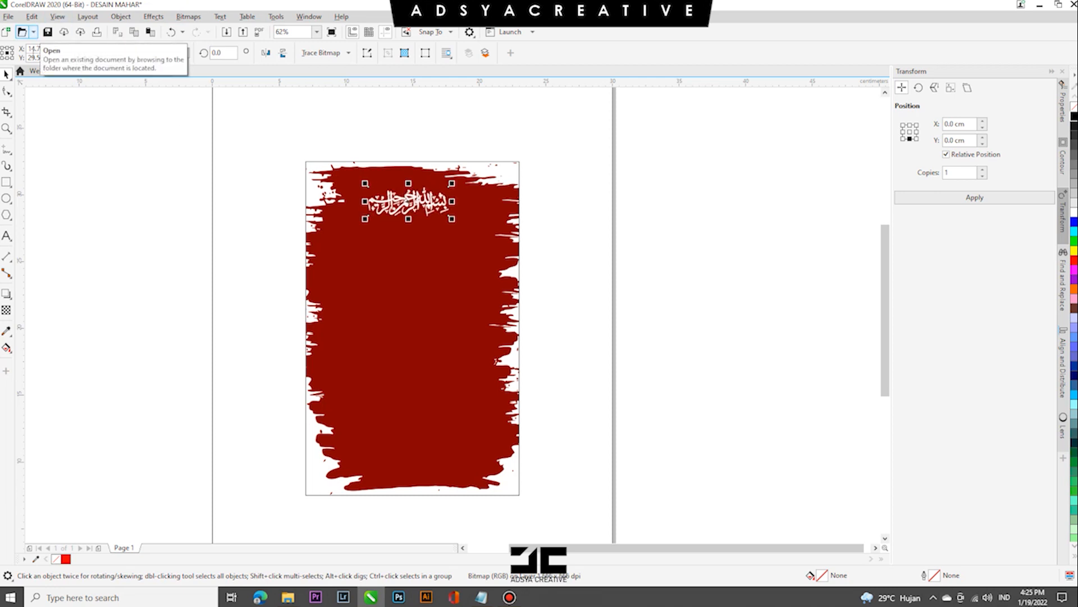
pyautogui.moveTo(453, 220); pyautogui.dragTo(459, 224)
pyautogui.keyDown('shift'); pyautogui.click(472, 224); pyautogui.keyUp('shift')
pyautogui.press('Escape')
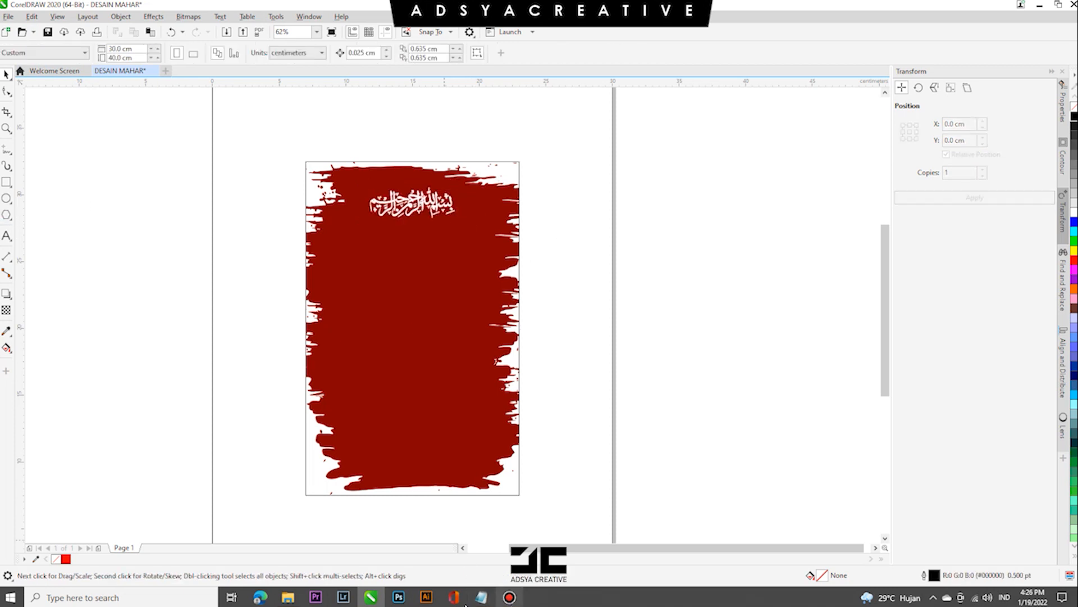
# - Copy "The Wedding Of" from the Notepad text and add it as artistic text below the calligraphy
pyautogui.click(482, 598)
pyautogui.moveTo(249, 136); pyautogui.dragTo(298, 136)
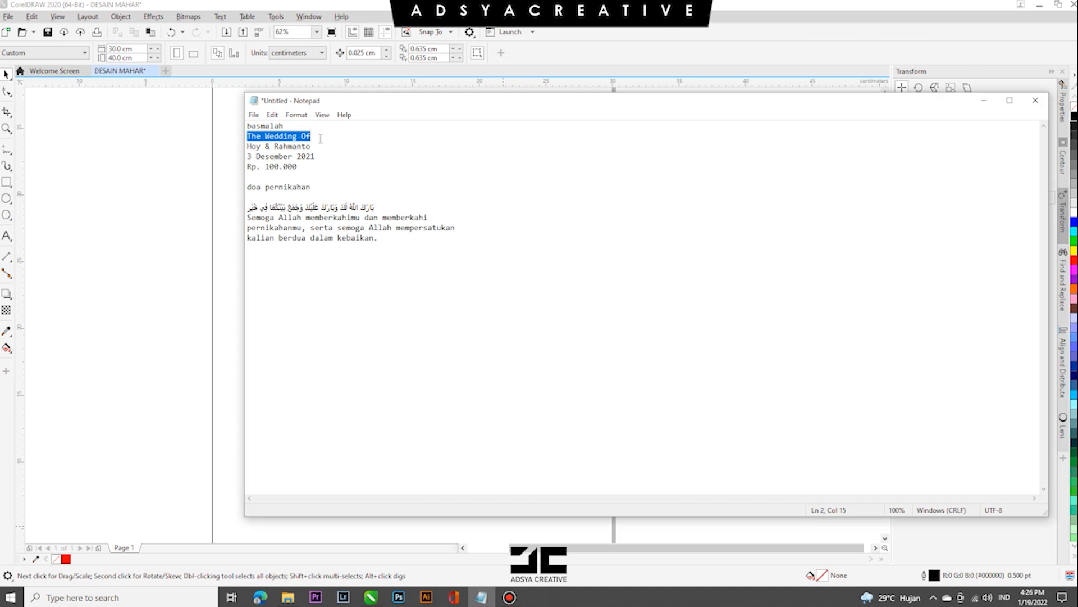
pyautogui.click(177, 337)
pyautogui.press('F8')
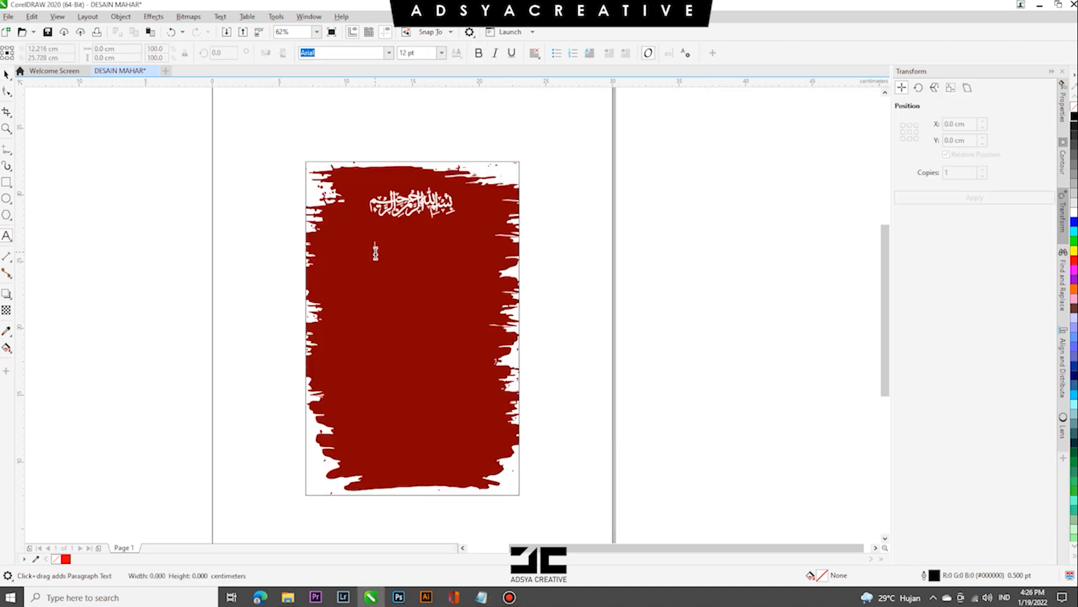
pyautogui.click(373, 250)
pyautogui.write('The Wedding Of')
pyautogui.click(5, 75)
# - Format "The Wedding Of" in Century Gothic, 14 pt, bold
pyautogui.click(389, 55)
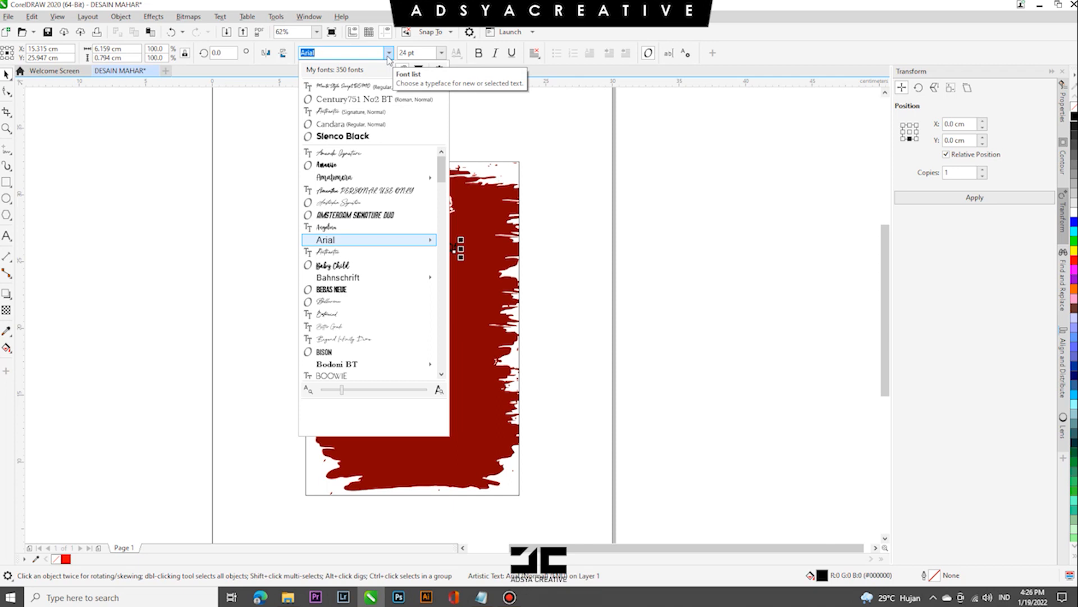
pyautogui.scroll(-10, 382, 178)
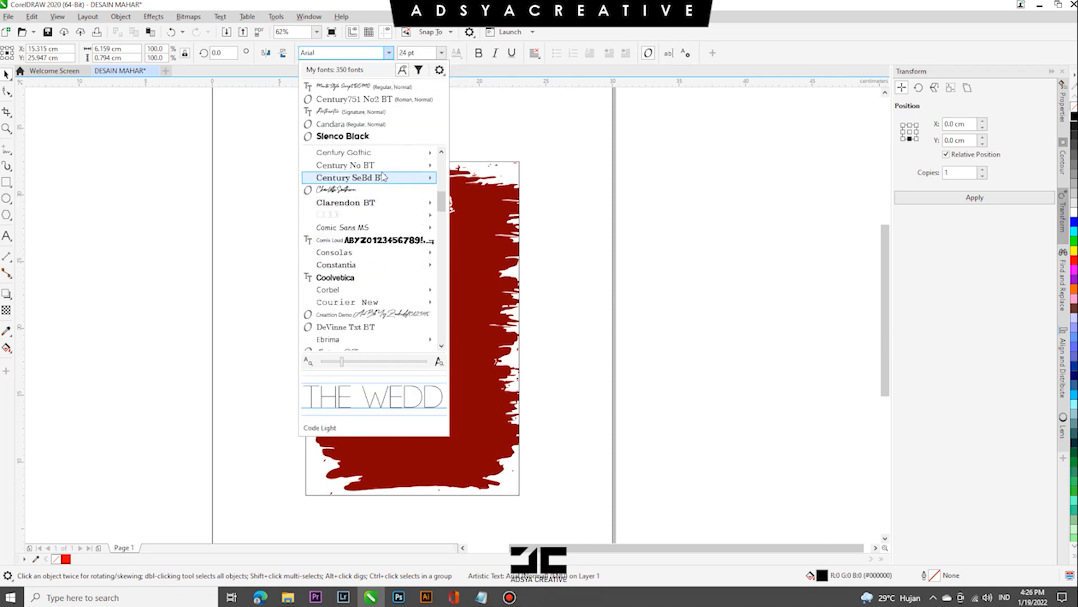
pyautogui.click(387, 152)
pyautogui.click(442, 52)
pyautogui.click(415, 143)
pyautogui.scroll(2, 415, 284)
pyautogui.hotkey('ctrl', 'b')
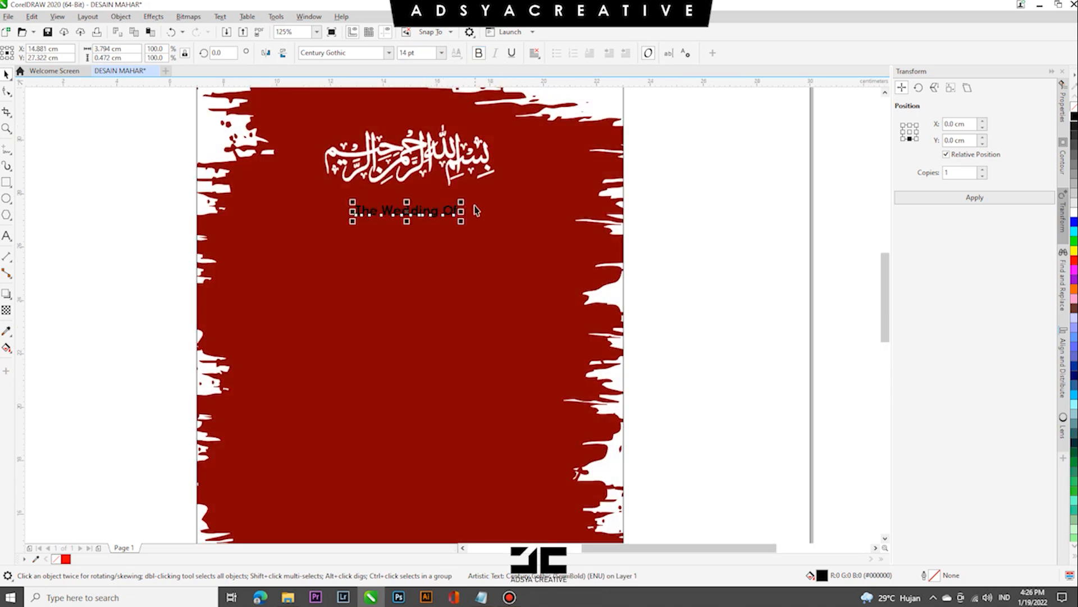
# - Fill "The Wedding Of" with white, remove its bold style and widen its letter spacing
pyautogui.click(1073, 213)
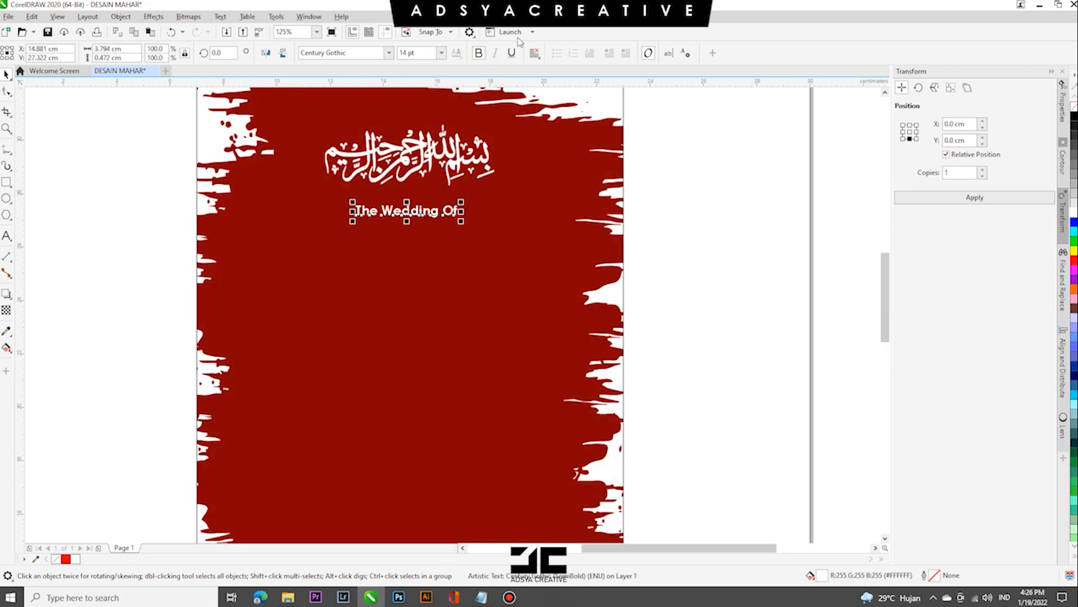
pyautogui.click(477, 56)
pyautogui.click(6, 93)
pyautogui.moveTo(466, 222); pyautogui.dragTo(438, 206)
# - Centre "The Wedding Of" horizontally on the 16 x 25 cm frame
pyautogui.click(7, 75)
pyautogui.keyDown('shift'); pyautogui.click(502, 212); pyautogui.keyUp('shift')
pyautogui.press('c')
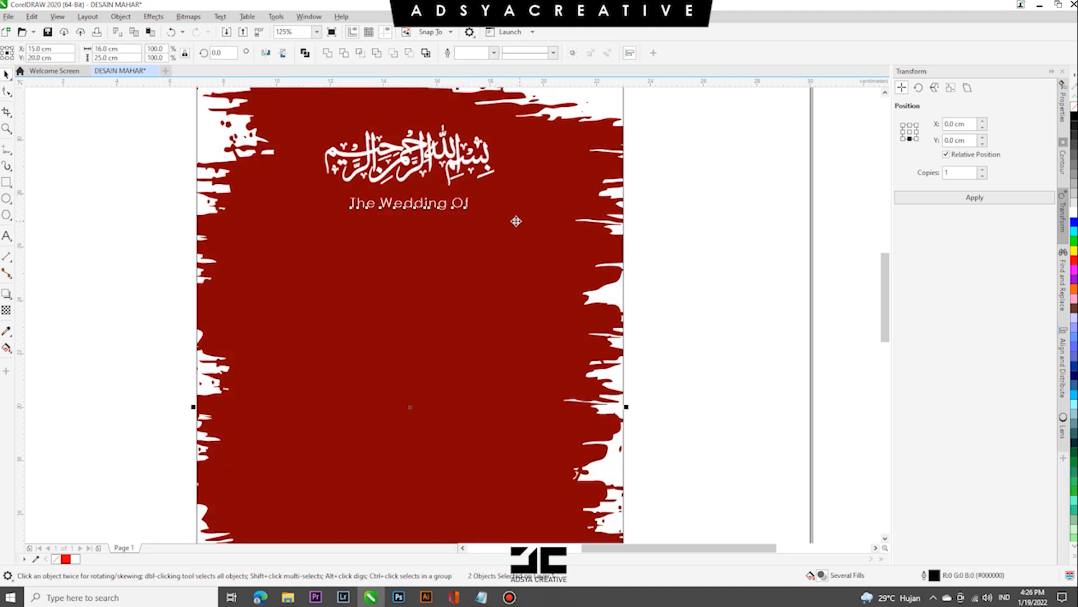
pyautogui.scroll(-1, 518, 221)
pyautogui.scroll(-1, 548, 203)
pyautogui.click(662, 231)
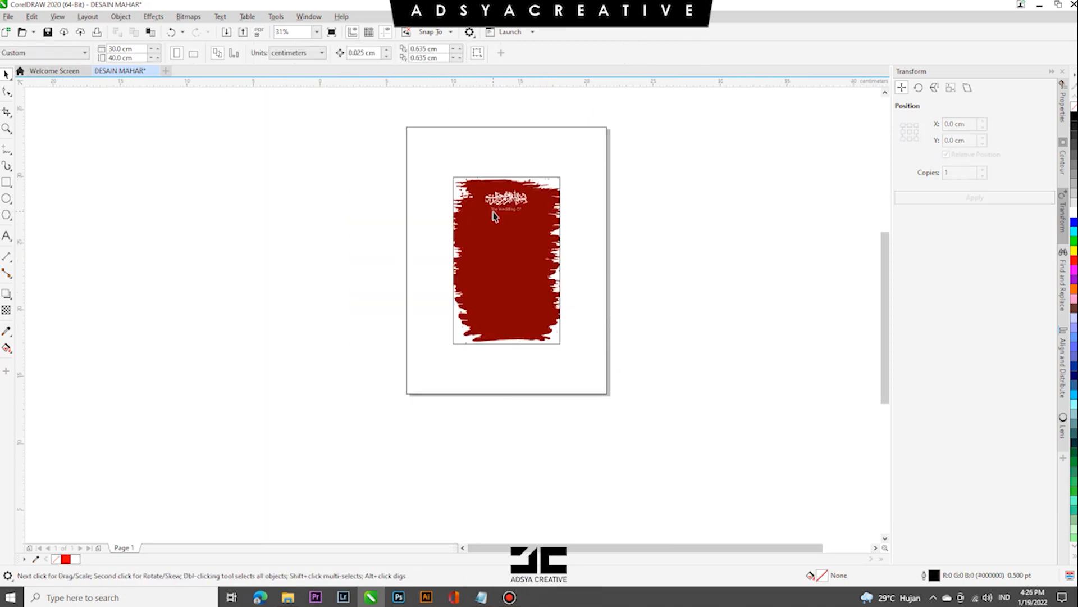
# - Copy the couple's names from the Notepad text and add them as artistic text beside the brush shape
pyautogui.scroll(1, 495, 215)
pyautogui.click(481, 598)
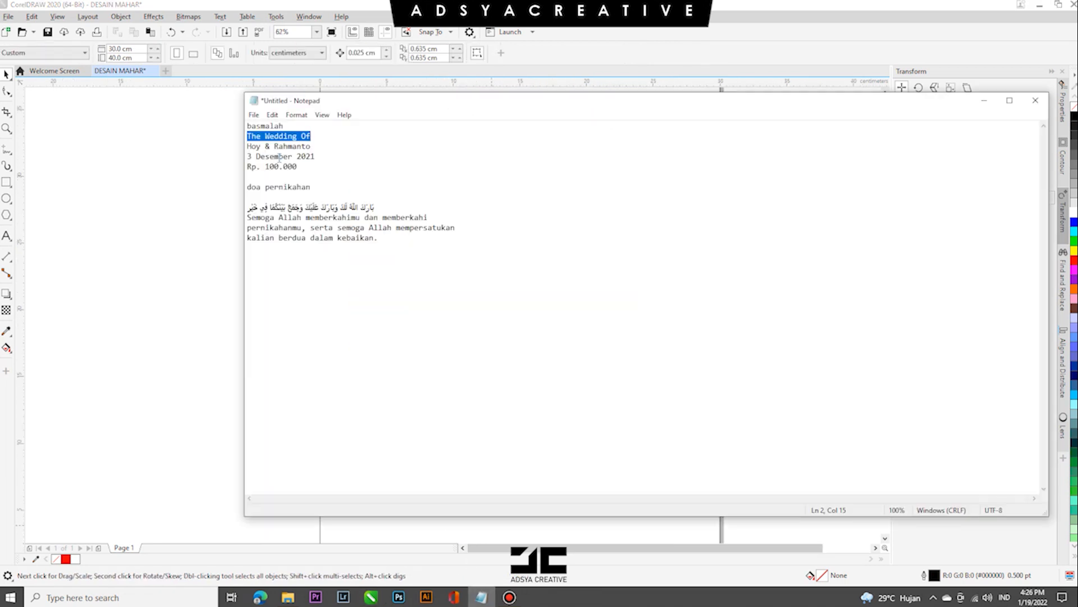
pyautogui.moveTo(247, 147); pyautogui.dragTo(312, 147)
pyautogui.rightClick(303, 147)
pyautogui.click(359, 183)
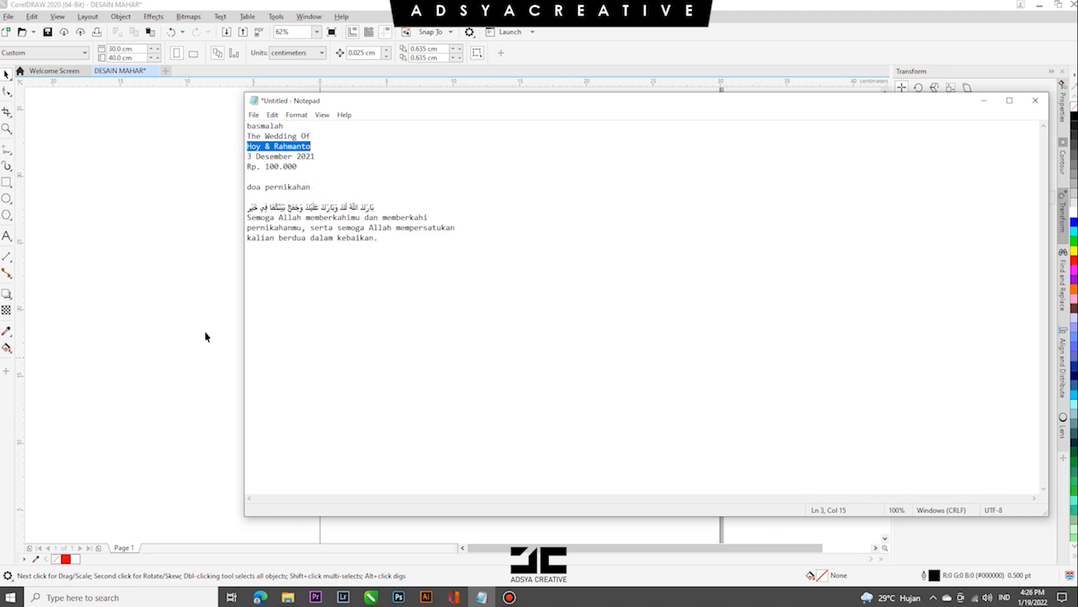
pyautogui.click(222, 347)
pyautogui.click(7, 236)
pyautogui.click(282, 267)
pyautogui.hotkey('ctrl', 'v')
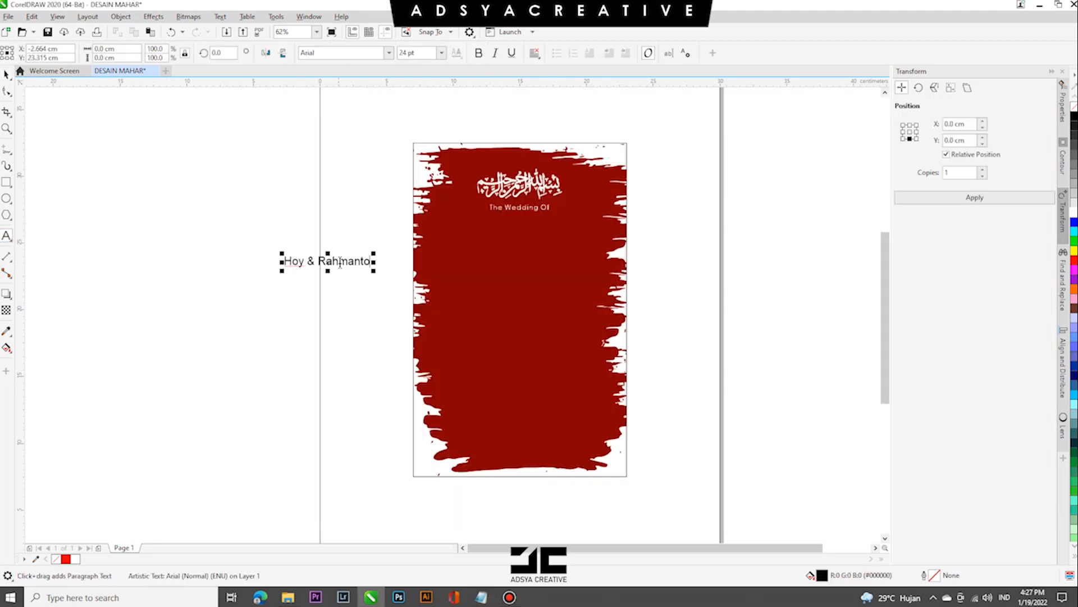
# - Set the couple's names in Manta Style Script DEMO and enlarge them to about 62 pt
pyautogui.moveTo(311, 265); pyautogui.dragTo(377, 262)
pyautogui.click(6, 75)
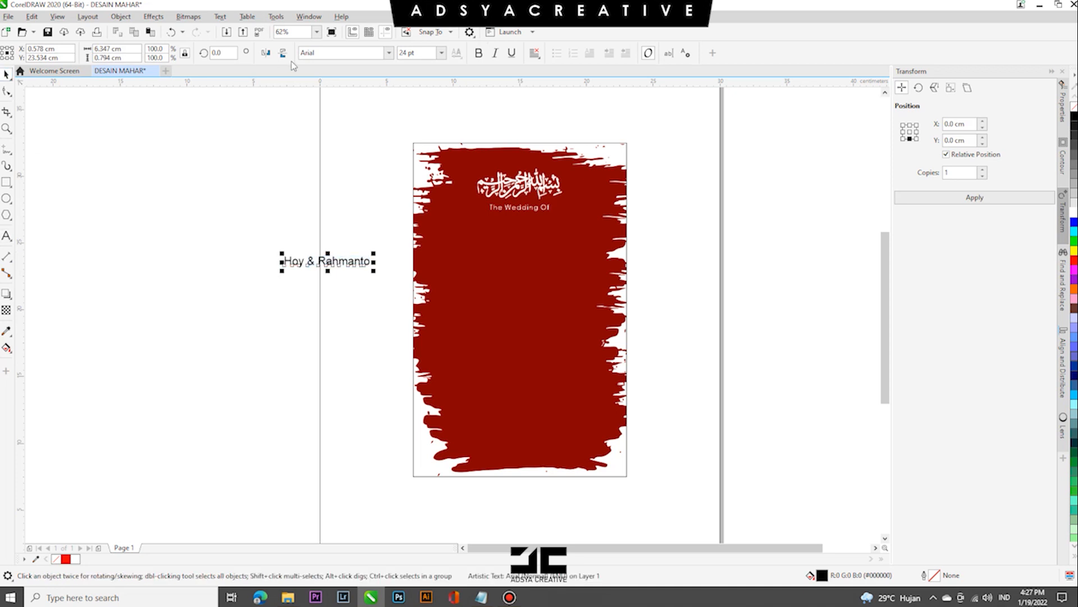
pyautogui.click(389, 53)
pyautogui.click(368, 99)
pyautogui.moveTo(359, 276); pyautogui.dragTo(407, 258)
pyautogui.click(303, 202)
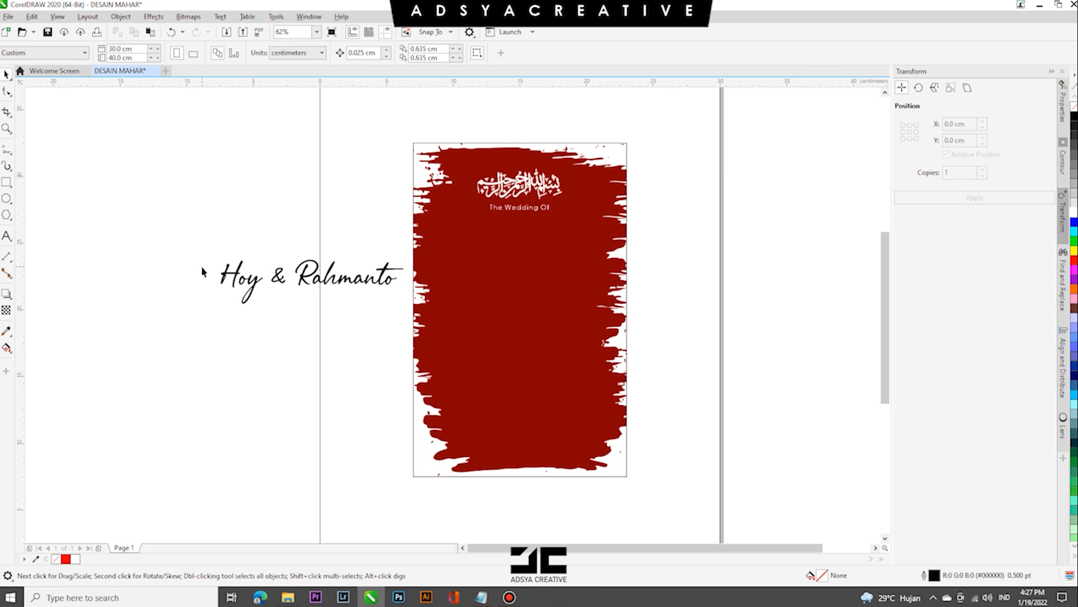
# - Split the couple's names into separate text objects for the first name, the ampersand and the second name
pyautogui.doubleClick(302, 278)
pyautogui.moveTo(272, 277); pyautogui.dragTo(409, 273)
pyautogui.hotkey('ctrl', 'x')
pyautogui.press('Return')
pyautogui.hotkey('ctrl', 'v')
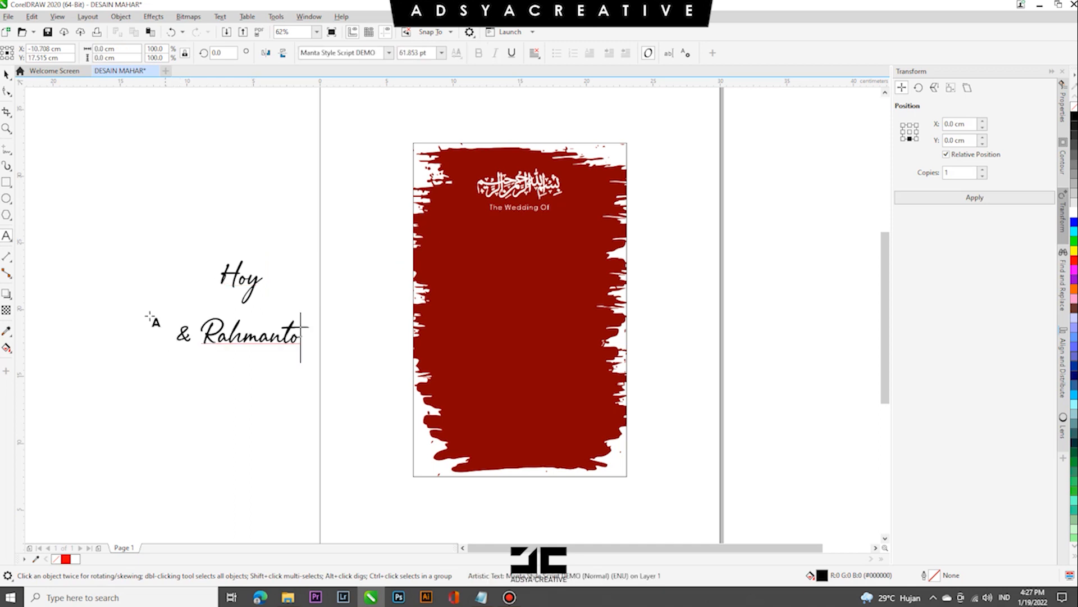
pyautogui.moveTo(199, 336); pyautogui.dragTo(361, 337)
pyautogui.hotkey('ctrl', 'x')
pyautogui.click(138, 198)
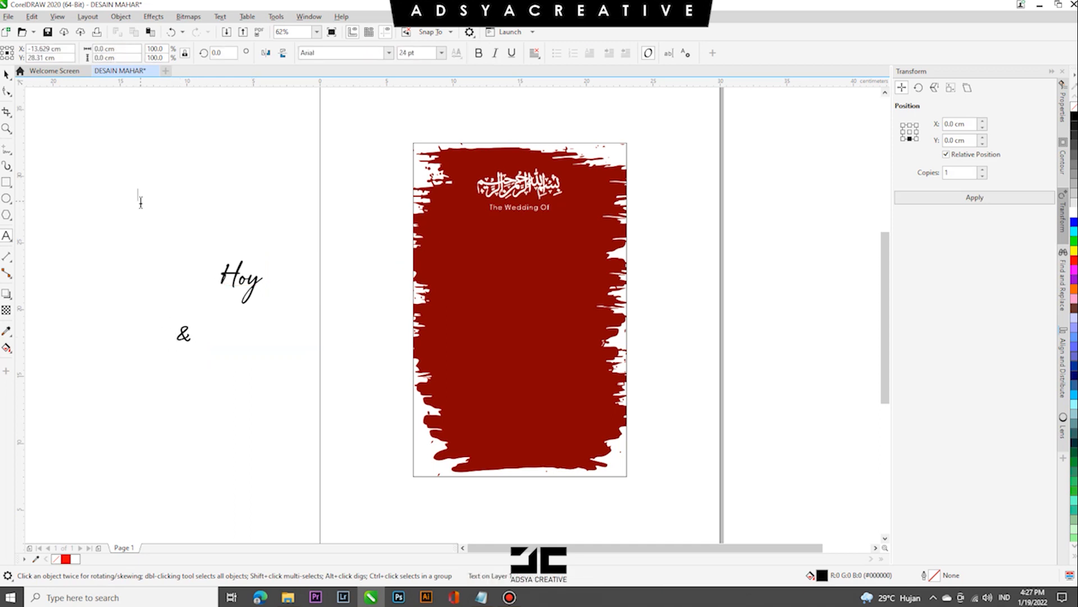
pyautogui.hotkey('ctrl', 'v')
# - Stack the two names below "The Wedding Of" on the brush shape, with the ampersand beside the upper name
pyautogui.click(241, 278)
pyautogui.moveTo(242, 278); pyautogui.dragTo(510, 236)
pyautogui.moveTo(232, 198); pyautogui.dragTo(525, 243)
pyautogui.keyDown('shift'); pyautogui.click(525, 238); pyautogui.keyUp('shift')
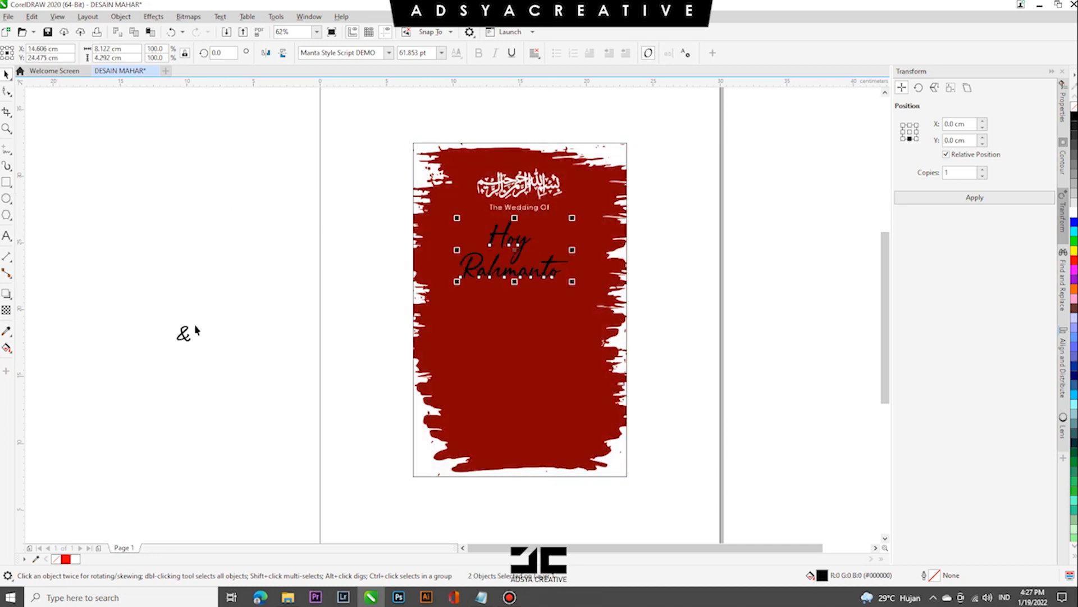
pyautogui.moveTo(188, 329); pyautogui.dragTo(529, 237)
# - Fill the names and ampersand with white and scale the names up to about 70 pt
pyautogui.moveTo(732, 332); pyautogui.dragTo(356, 216)
pyautogui.click(1073, 212)
pyautogui.moveTo(576, 283); pyautogui.dragTo(581, 285)
pyautogui.hotkey('ctrl', 'z')
pyautogui.moveTo(749, 308); pyautogui.dragTo(422, 217)
pyautogui.moveTo(573, 282); pyautogui.dragTo(588, 290)
pyautogui.press('Escape')
pyautogui.scroll(1, 562, 245)
# - Fine-tune the placement of the two names and the ampersand, and group them
pyautogui.moveTo(546, 254); pyautogui.dragTo(546, 243)
pyautogui.moveTo(556, 289); pyautogui.dragTo(552, 293)
pyautogui.keyDown('shift'); pyautogui.click(497, 249); pyautogui.keyUp('shift')
pyautogui.click(536, 236)
pyautogui.click(501, 258)
pyautogui.keyDown('shift'); pyautogui.click(551, 251); pyautogui.keyUp('shift')
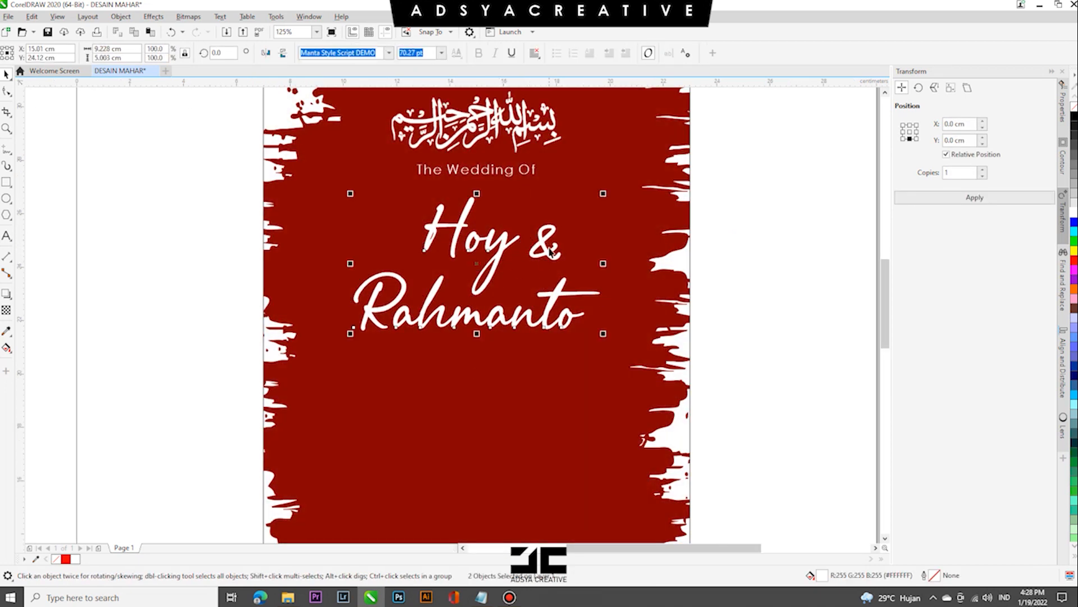
pyautogui.hotkey('ctrl', 'g')
pyautogui.click(541, 382)
# - Centre the grouped names horizontally in the frame and shift them slightly down
pyautogui.scroll(-1, 518, 358)
pyautogui.moveTo(666, 382); pyautogui.dragTo(403, 275)
pyautogui.hotkey('ctrl', 'z')
pyautogui.moveTo(770, 402); pyautogui.dragTo(393, 258)
pyautogui.moveTo(797, 375); pyautogui.dragTo(401, 276)
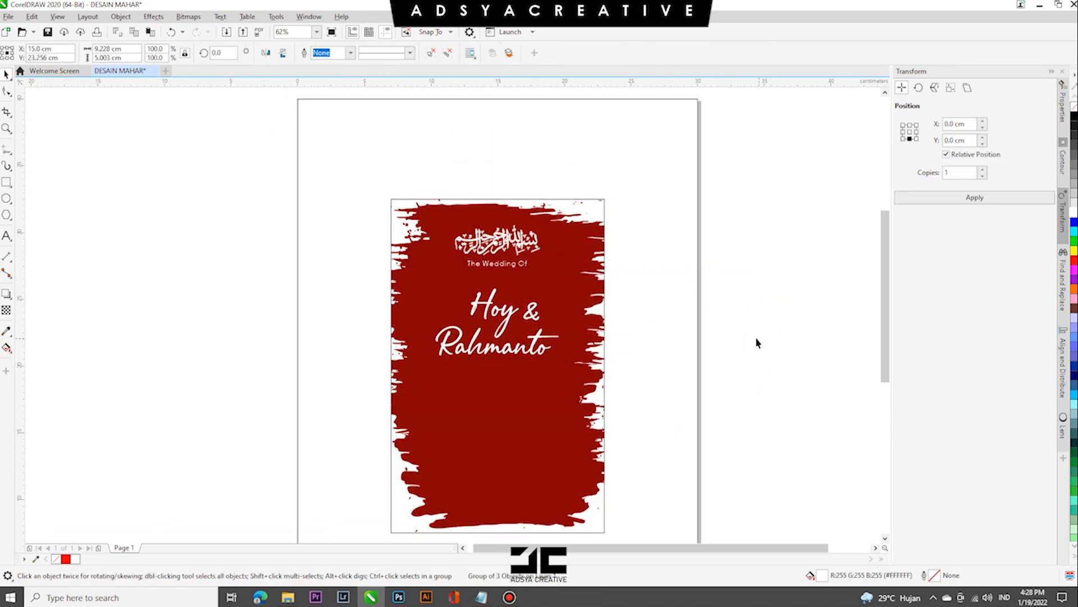
pyautogui.click(756, 337)
pyautogui.scroll(-2, 487, 372)
pyautogui.scroll(1, 487, 372)
pyautogui.moveTo(624, 337); pyautogui.dragTo(445, 280)
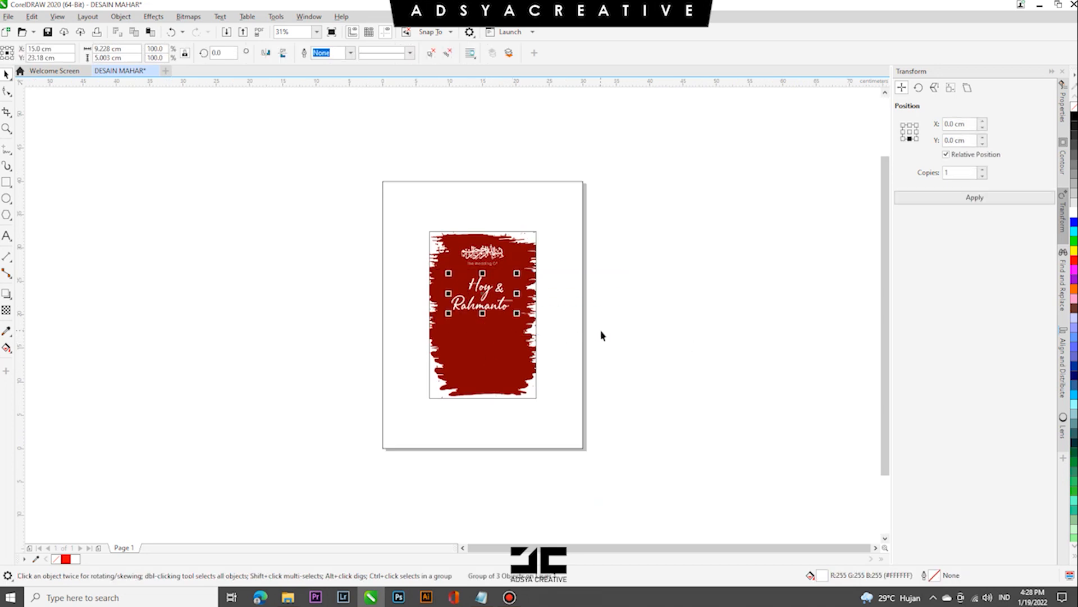
pyautogui.click(645, 353)
# - Copy "3 Desember 2021" and "Rp. 100.000" from the Notepad text and add them as artistic text beside the page
pyautogui.hotkey('alt', 'Tab')
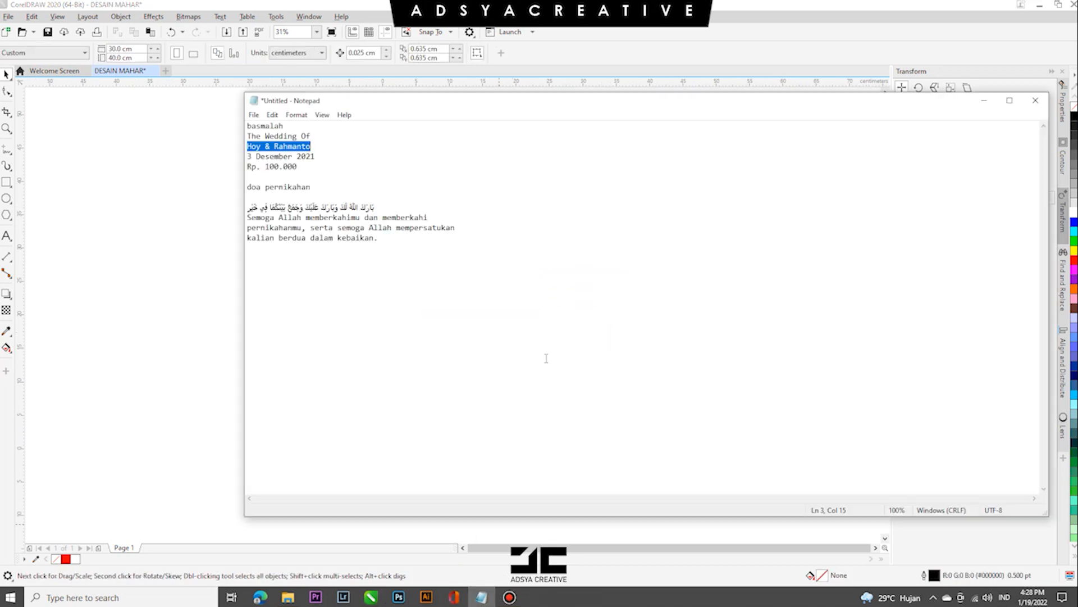
pyautogui.click(274, 166)
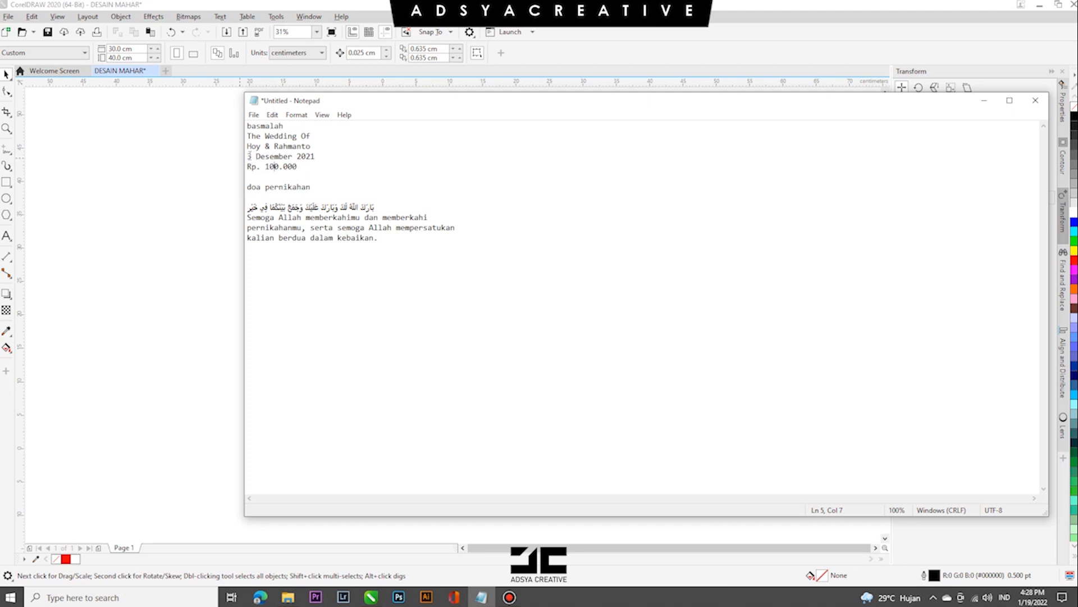
pyautogui.moveTo(247, 157); pyautogui.dragTo(315, 156)
pyautogui.rightClick(290, 162)
pyautogui.click(306, 194)
pyautogui.click(145, 189)
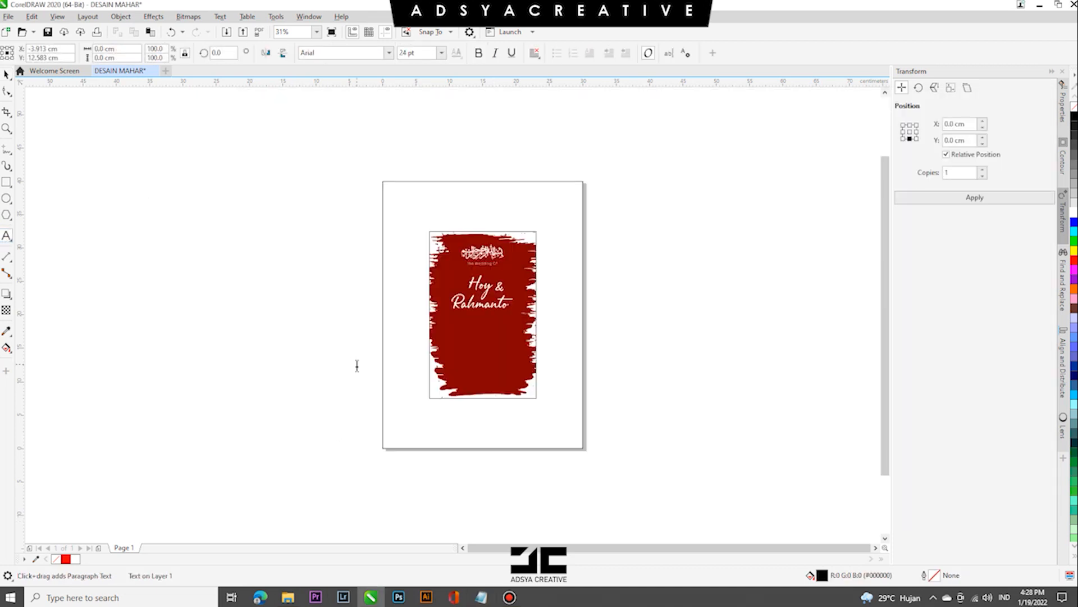
pyautogui.click(298, 374)
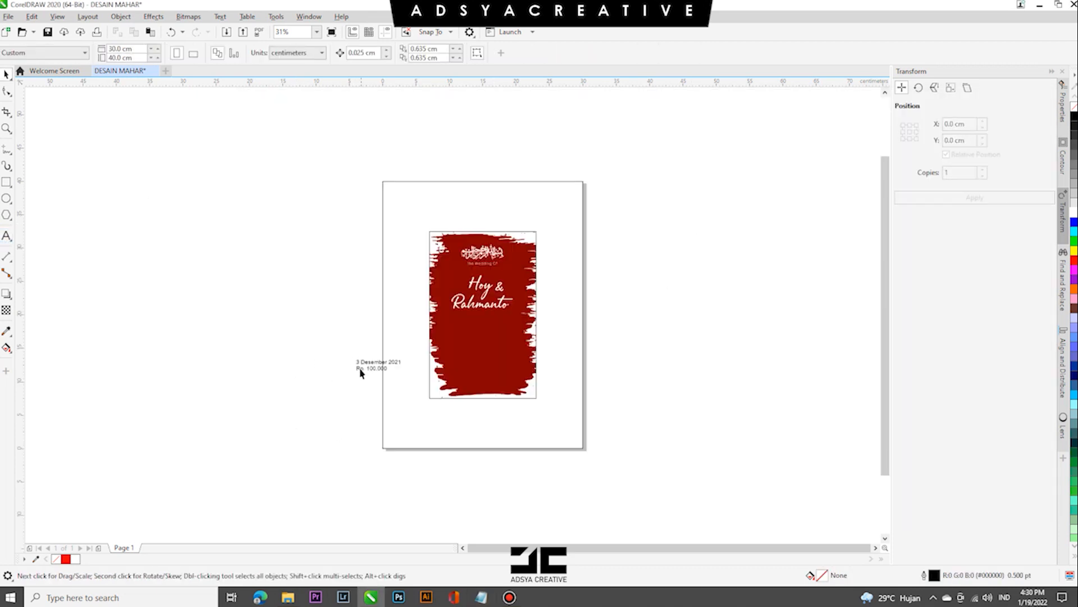
pyautogui.scroll(2, 368, 367)
pyautogui.moveTo(378, 361); pyautogui.dragTo(302, 297)
# - Format the date and amount text in Century Gothic, 14 pt
pyautogui.doubleClick(299, 292)
pyautogui.hotkey('ctrl', 'a')
pyautogui.click(389, 52)
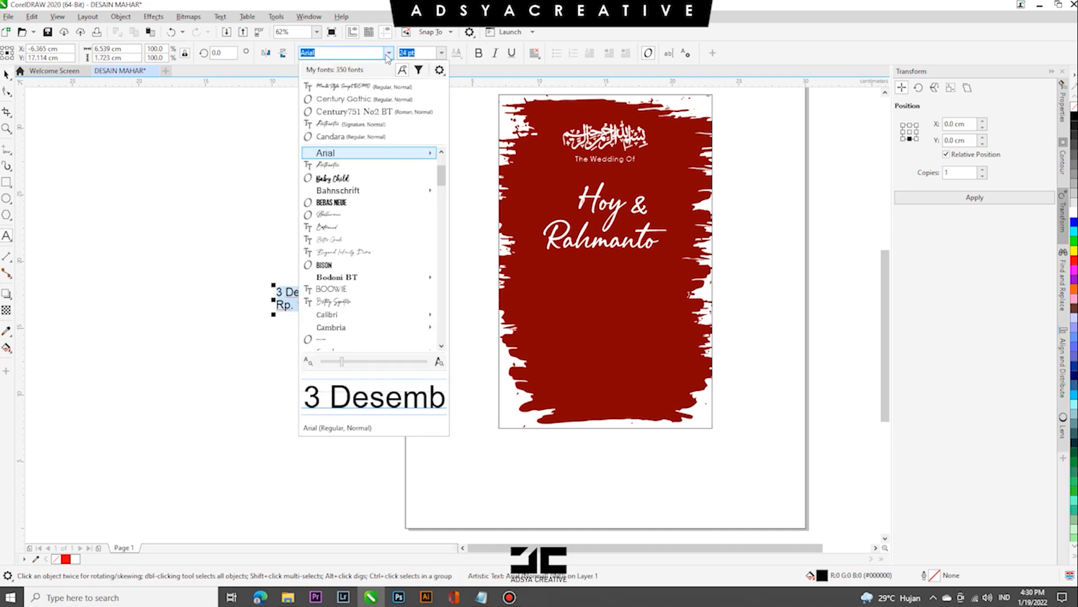
pyautogui.click(337, 63)
pyautogui.click(441, 53)
pyautogui.click(407, 145)
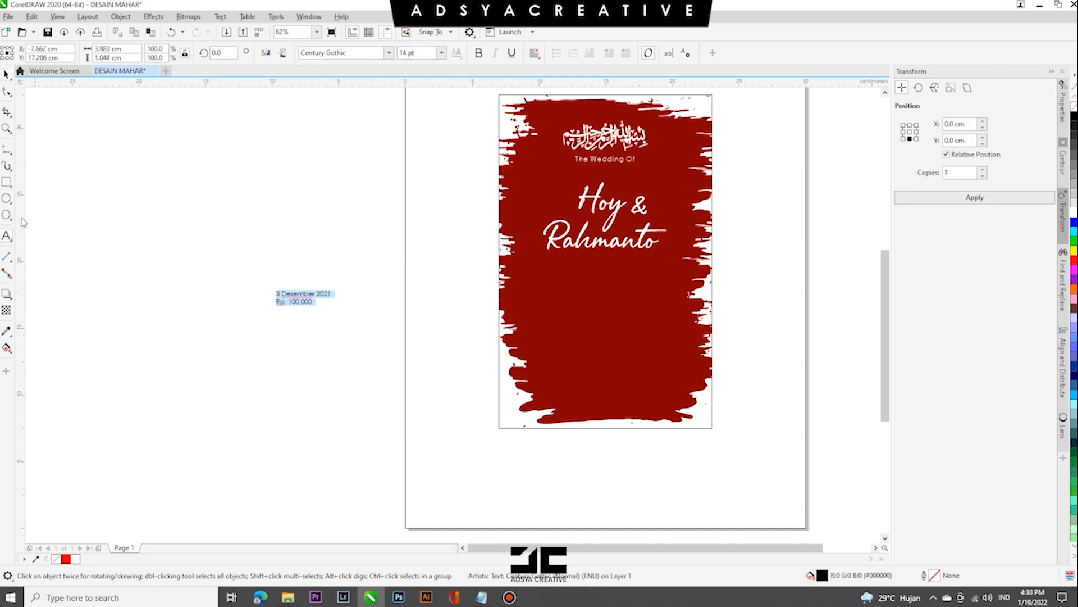
# - Place the date and amount text centred below the couple's names and make it bold white
pyautogui.click(10, 73)
pyautogui.moveTo(303, 297); pyautogui.dragTo(613, 290)
pyautogui.click(479, 52)
pyautogui.click(1074, 213)
pyautogui.click(768, 316)
pyautogui.click(638, 288)
pyautogui.keyDown('shift'); pyautogui.click(613, 323); pyautogui.keyUp('shift')
pyautogui.click(622, 298)
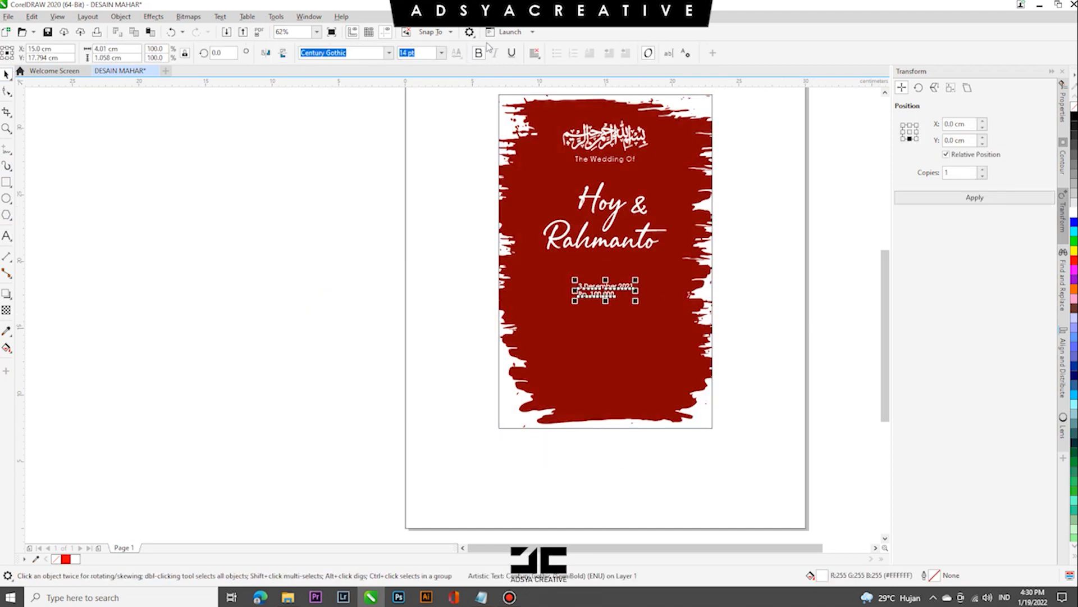
# - Centre-align the date and amount lines and widen their letter and line spacing to about 5.6 by 1.5 cm overall
pyautogui.click(534, 53)
pyautogui.click(561, 91)
pyautogui.click(6, 91)
pyautogui.moveTo(650, 301); pyautogui.dragTo(667, 305)
pyautogui.moveTo(561, 302); pyautogui.dragTo(561, 307)
pyautogui.press('space')
pyautogui.click(635, 298)
pyautogui.click(663, 327)
pyautogui.click(787, 320)
# - Change "Desember" in the date line to uppercase
pyautogui.doubleClick(610, 287)
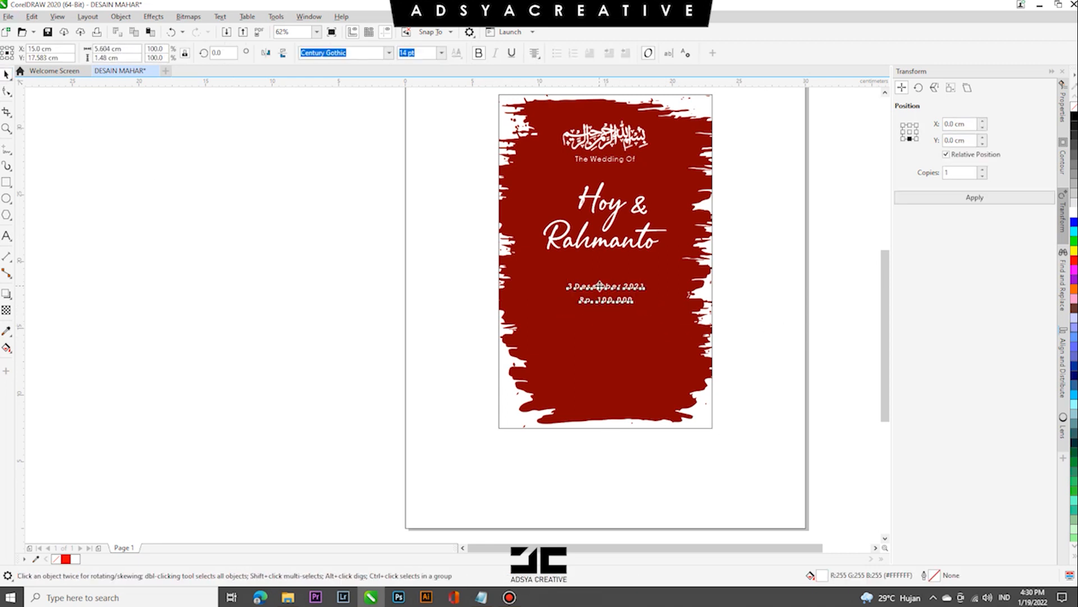
pyautogui.moveTo(622, 287); pyautogui.dragTo(579, 282)
pyautogui.hotkey('shift', 'F3')
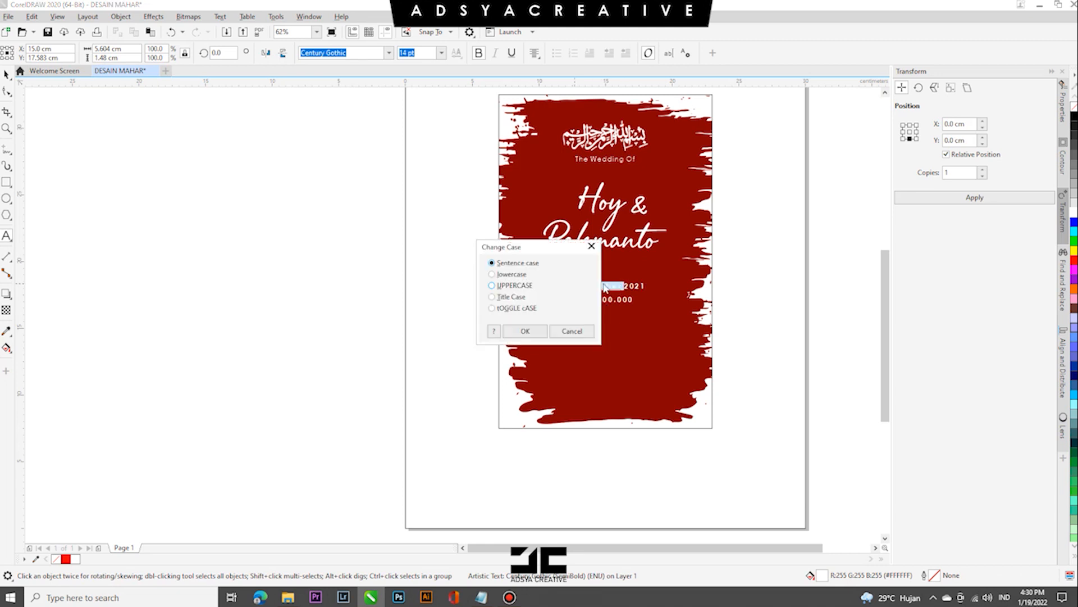
pyautogui.click(529, 331)
pyautogui.click(6, 74)
pyautogui.click(133, 231)
# - Enlarge the grouped couple's names slightly about their centre
pyautogui.click(682, 290)
pyautogui.click(765, 291)
pyautogui.click(647, 251)
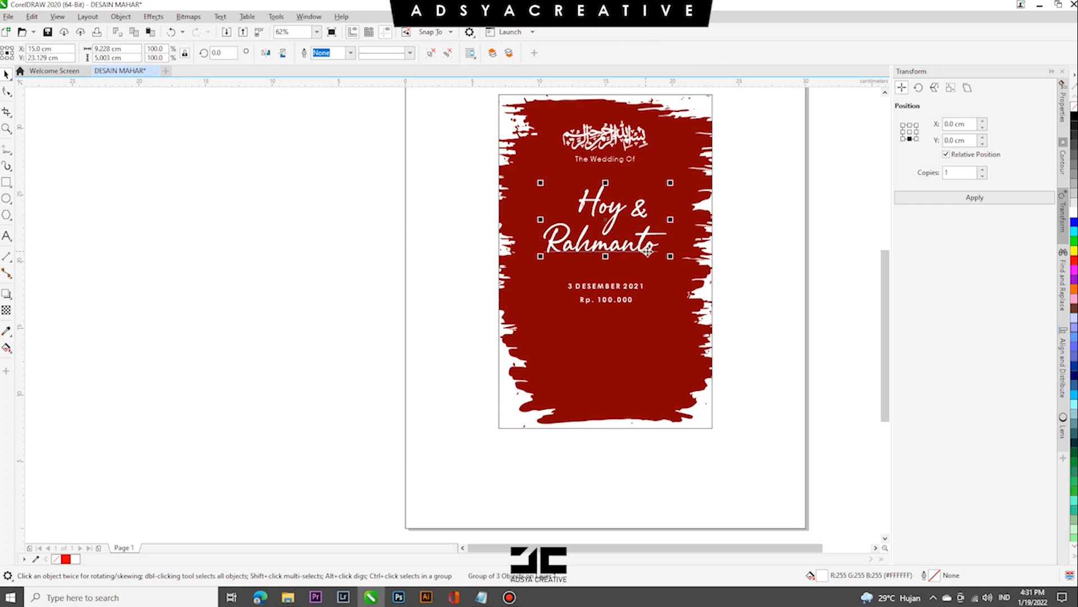
pyautogui.moveTo(671, 259); pyautogui.dragTo(679, 261)
# - Nudge the date and amount text up, closer to the couple's names
pyautogui.click(629, 297)
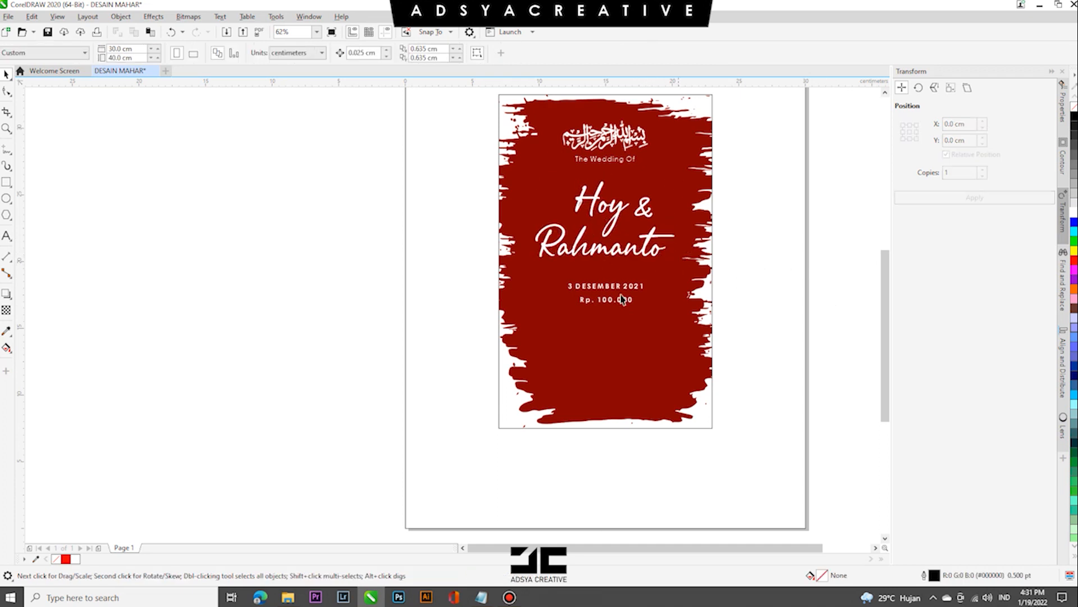
pyautogui.press('Up')
pyautogui.press('Up')
pyautogui.press('Up')
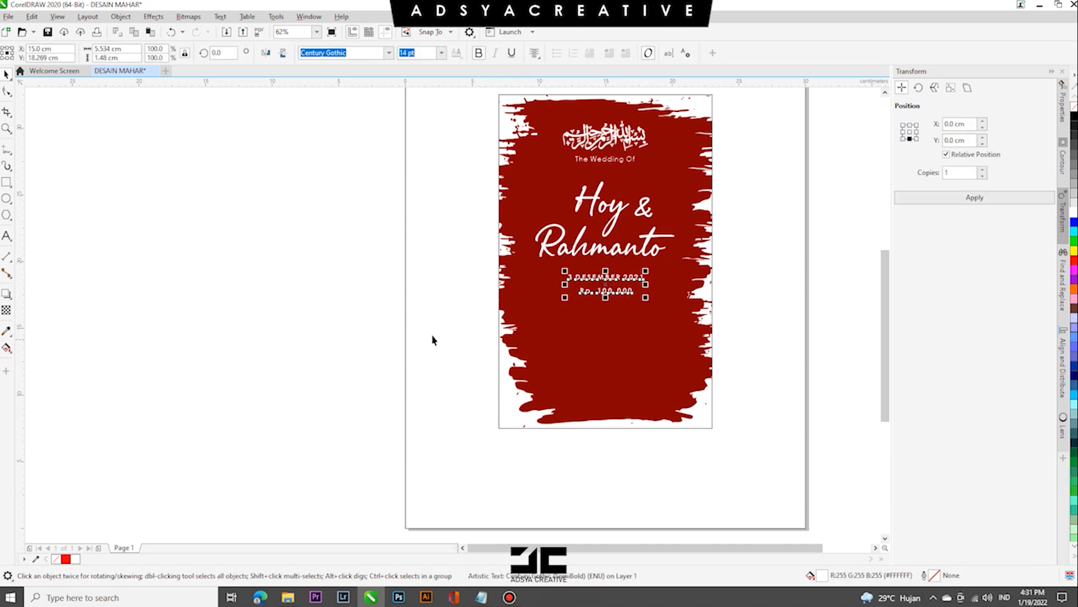
pyautogui.click(310, 329)
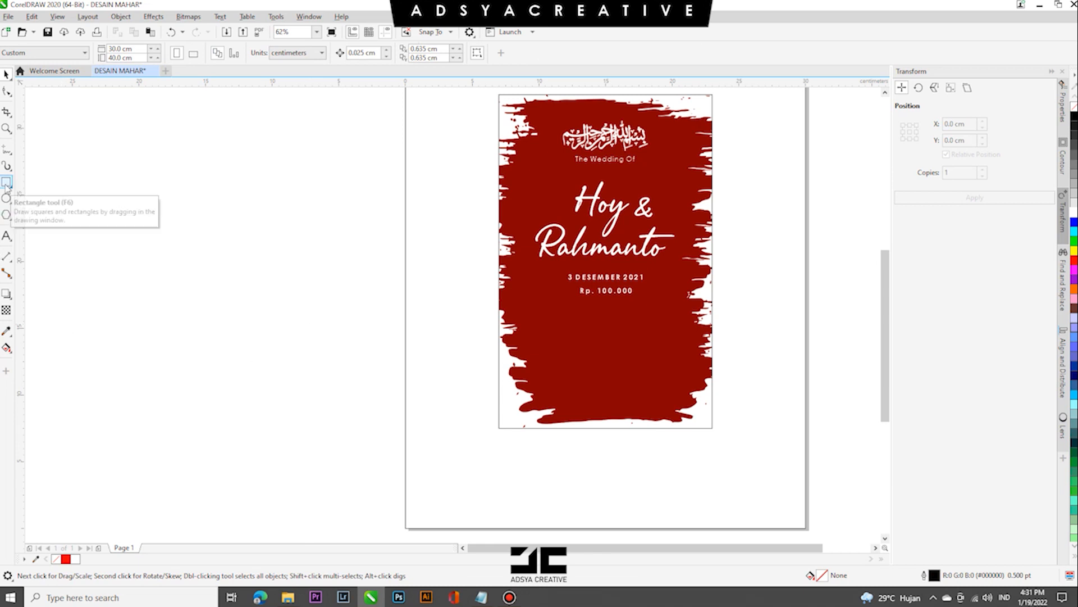
# - Copy the Arabic wedding prayer with its translation from Notepad and add it as artistic text on the lower brush shape
pyautogui.click(482, 597)
pyautogui.moveTo(247, 206)
pyautogui.mouseDown()
pyautogui.moveTo(371, 207)
pyautogui.moveTo(247, 207)
pyautogui.mouseUp()
pyautogui.rightClick(364, 203)
pyautogui.click(377, 243)
pyautogui.click(387, 238)
pyautogui.rightClick(264, 210)
pyautogui.click(281, 247)
pyautogui.click(114, 301)
pyautogui.press('F8')
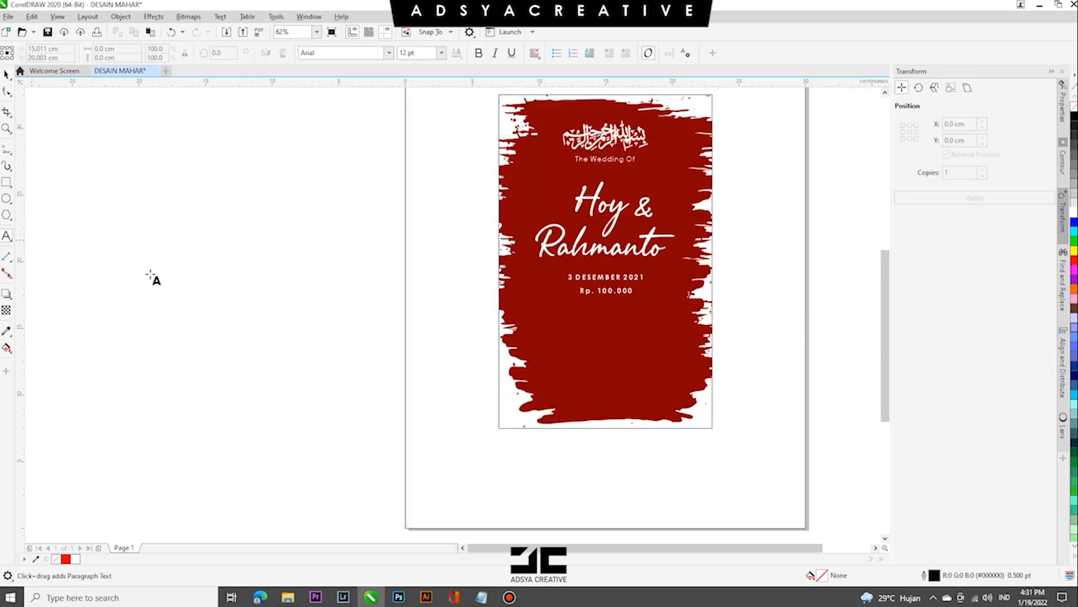
pyautogui.click(557, 352)
pyautogui.hotkey('ctrl', 'v')
# - Format the prayer text as white, centre-aligned 14 pt and centre it horizontally on the frame
pyautogui.click(6, 74)
pyautogui.click(442, 52)
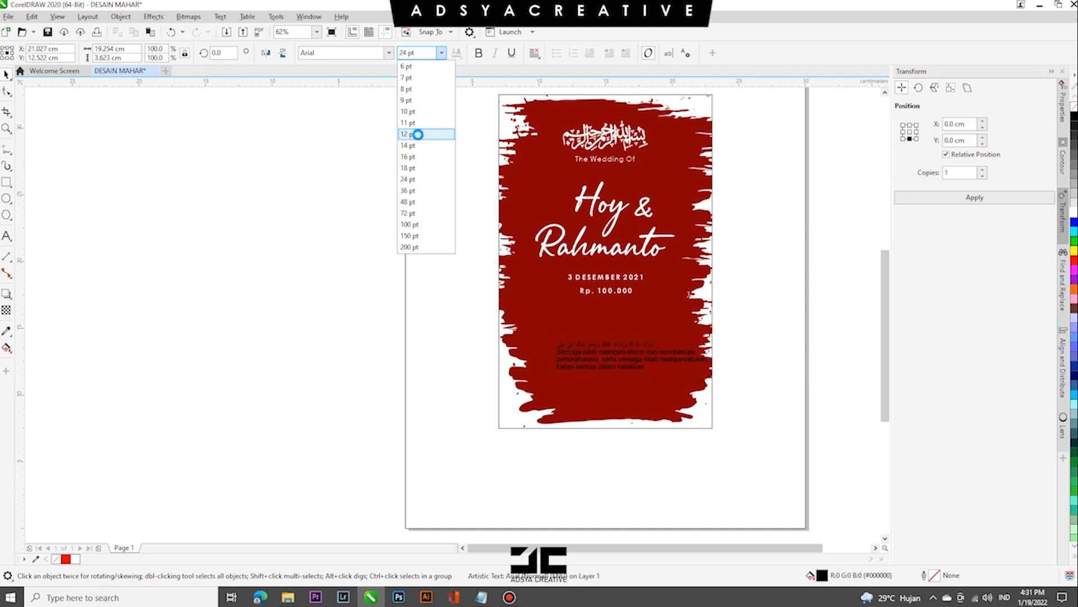
pyautogui.click(420, 136)
pyautogui.click(535, 53)
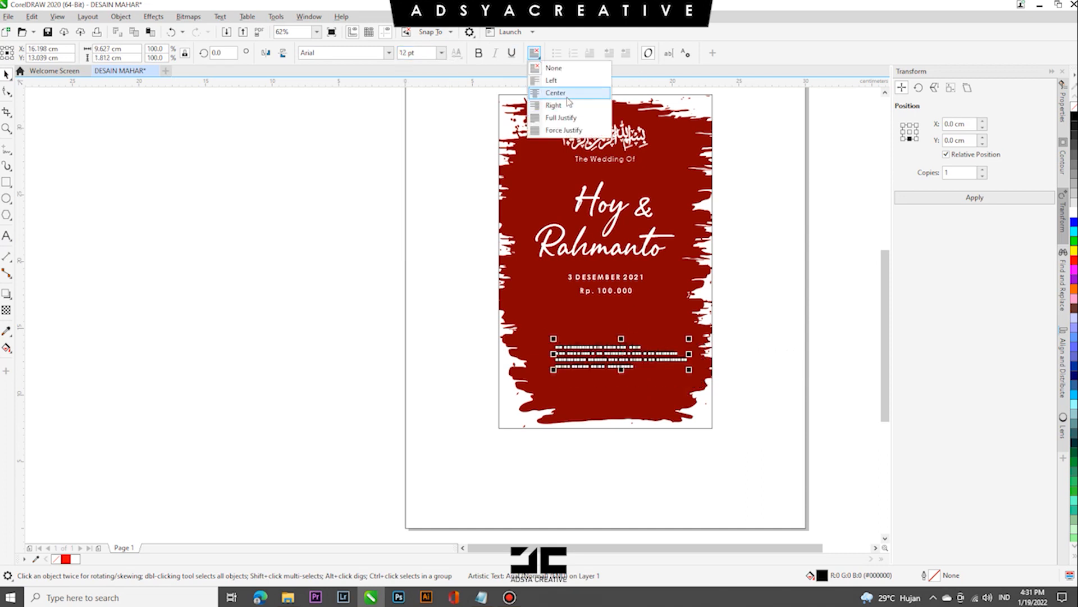
pyautogui.click(553, 93)
pyautogui.press('c')
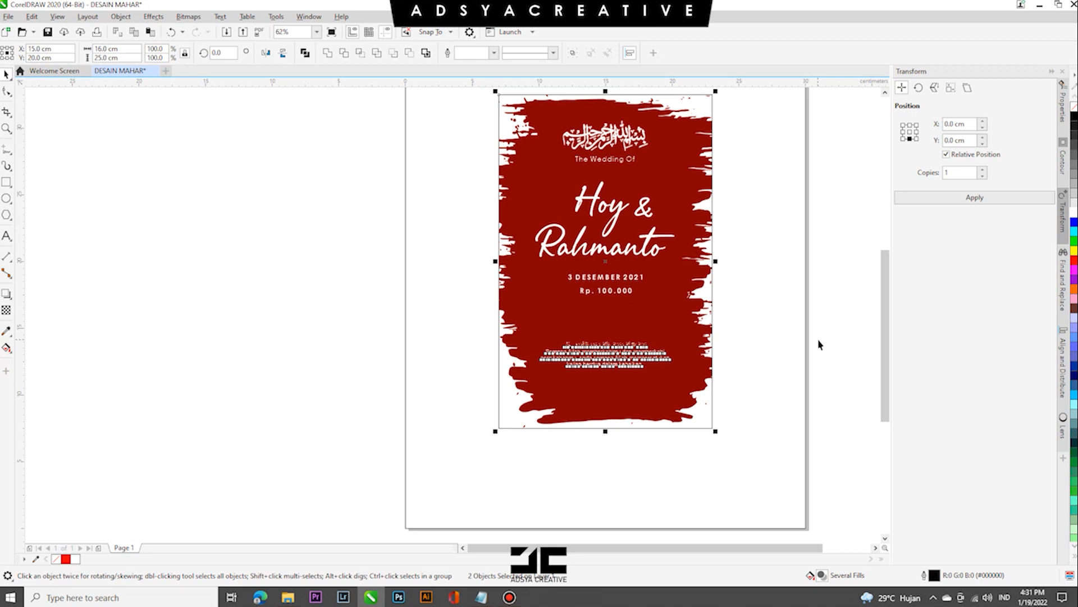
pyautogui.click(441, 53)
pyautogui.click(420, 147)
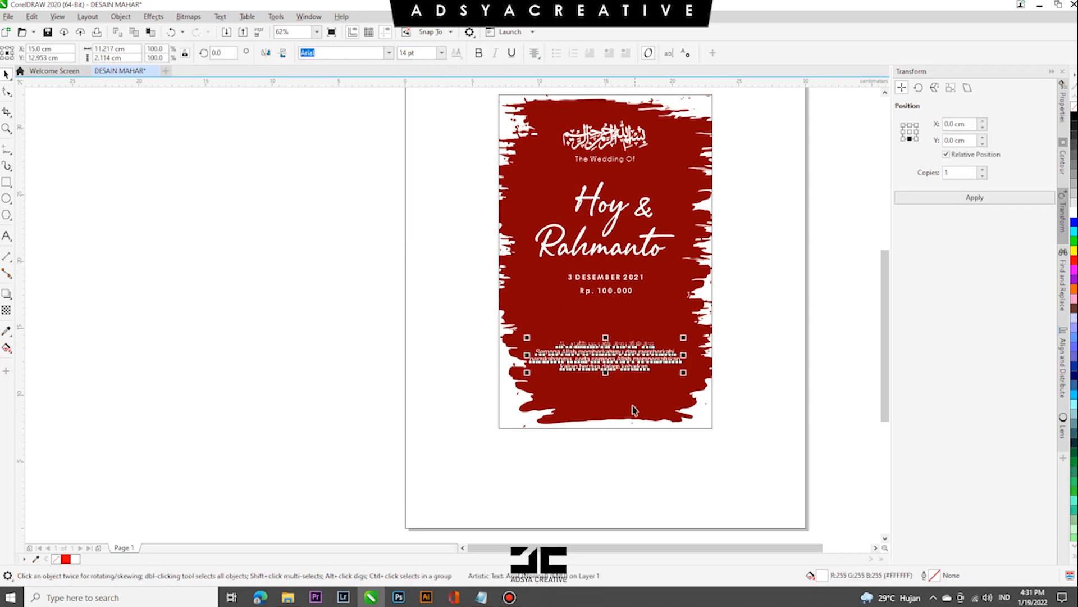
# - Cut the Arabic line out of the prayer text and paste it as a separate text object above the translation
pyautogui.moveTo(654, 344); pyautogui.dragTo(549, 339)
pyautogui.hotkey('ctrl', 'x')
pyautogui.click(580, 324)
pyautogui.hotkey('ctrl', 'v')
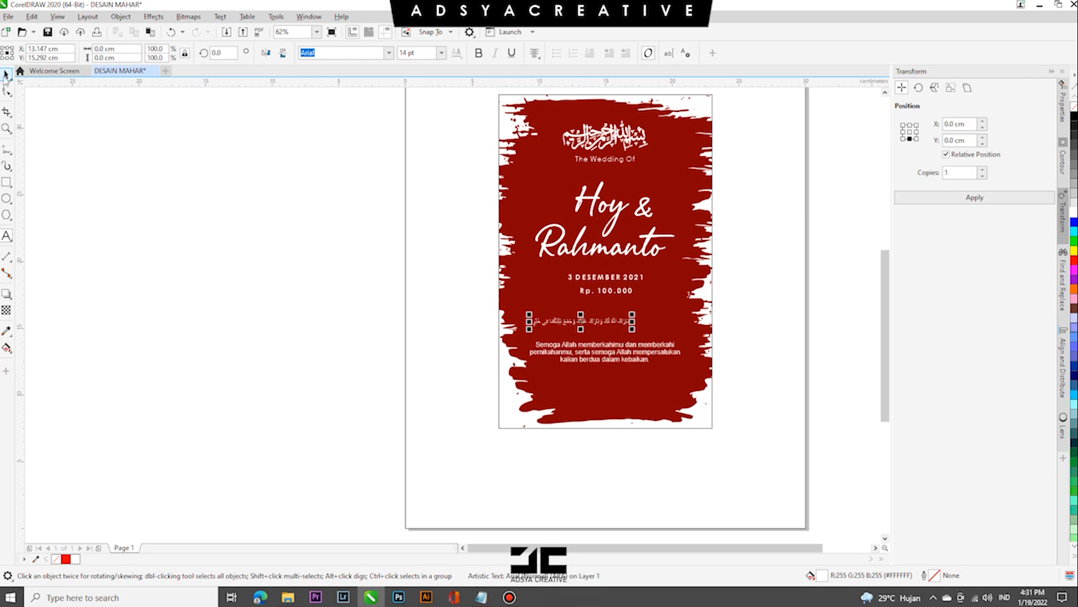
# - Move the translation near the frame's lower edge and centre the Arabic line above it, enlarged to about 17.8 pt
pyautogui.moveTo(596, 359); pyautogui.dragTo(599, 400)
pyautogui.press('c')
pyautogui.moveTo(624, 323); pyautogui.dragTo(672, 357)
pyautogui.keyDown('shift'); pyautogui.click(662, 392); pyautogui.keyUp('shift')
pyautogui.press('c')
pyautogui.click(742, 389)
pyautogui.click(653, 369)
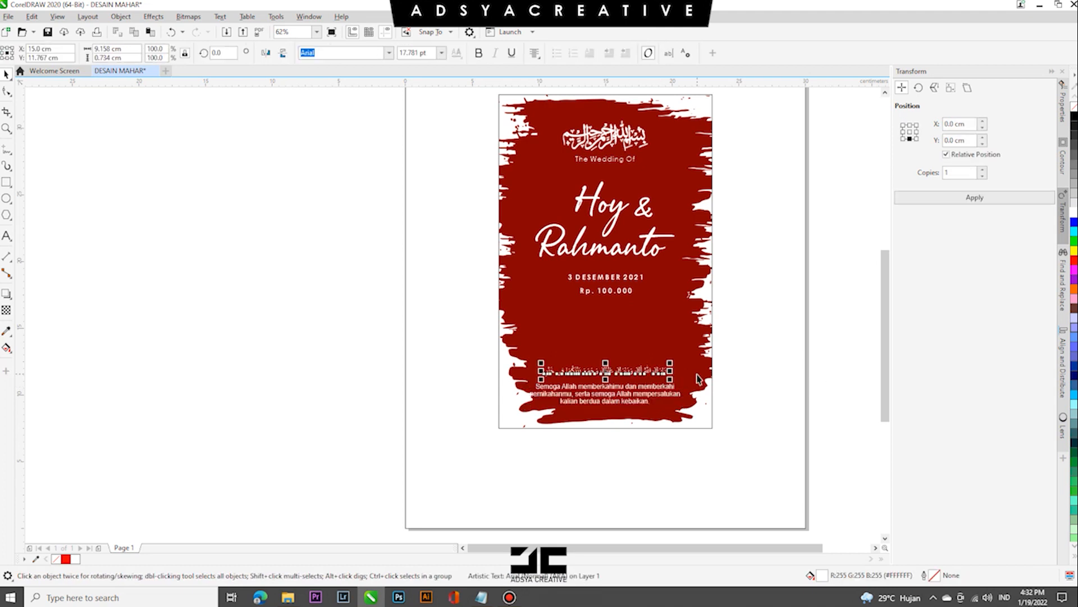
pyautogui.click(674, 359)
pyautogui.scroll(-2, 621, 343)
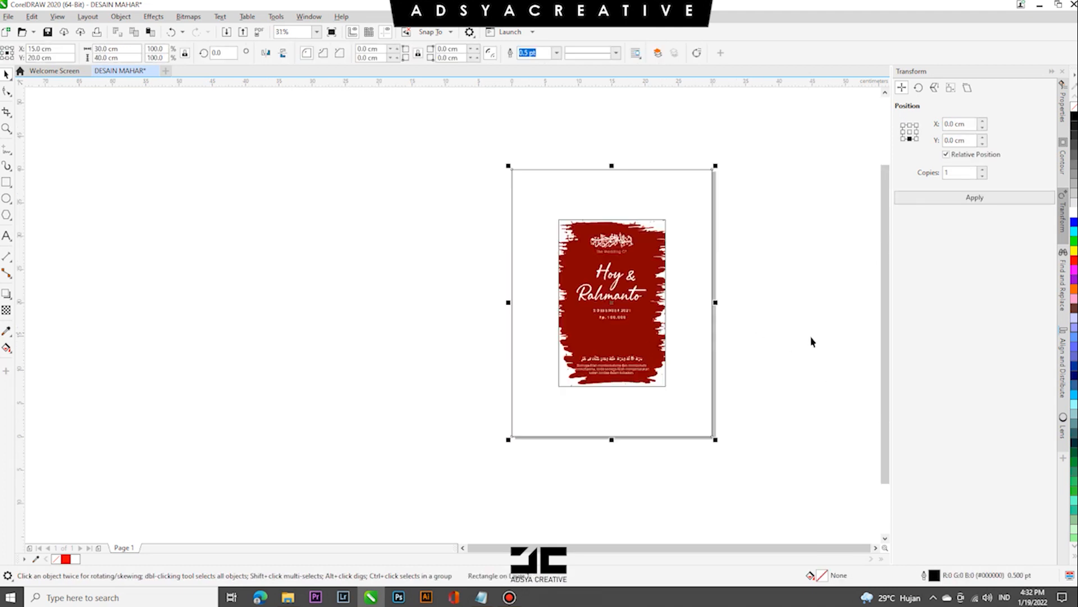
pyautogui.click(611, 289)
pyautogui.scroll(2, 612, 289)
pyautogui.scroll(-2, 517, 352)
pyautogui.click(243, 139)
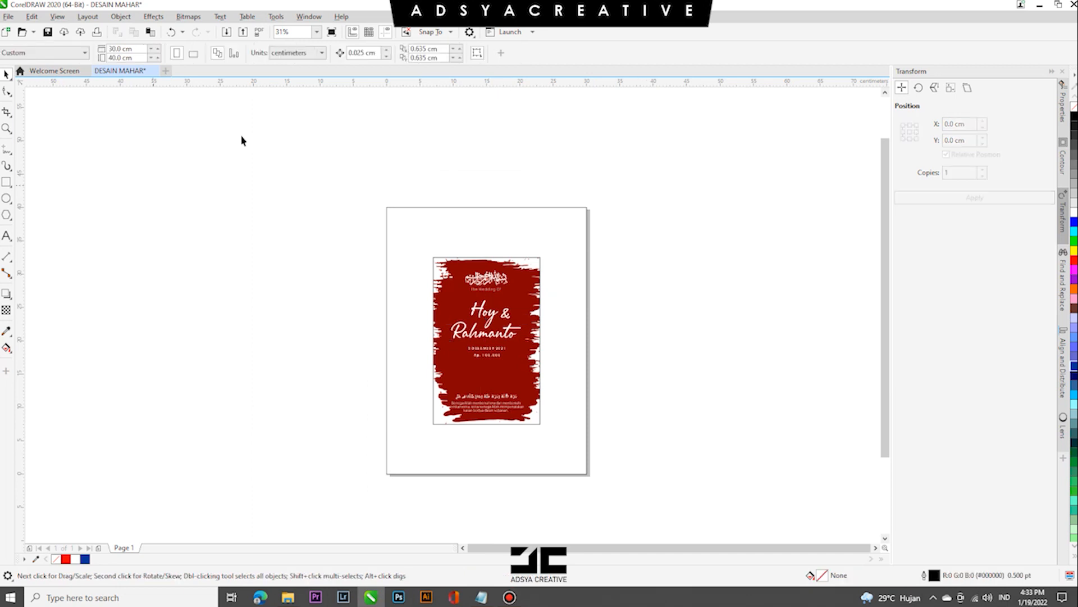
# - Add the artistic text UANG above the prayer and place a copy, retyped as bunga, outside the frame's upper-left corner
pyautogui.press('F8')
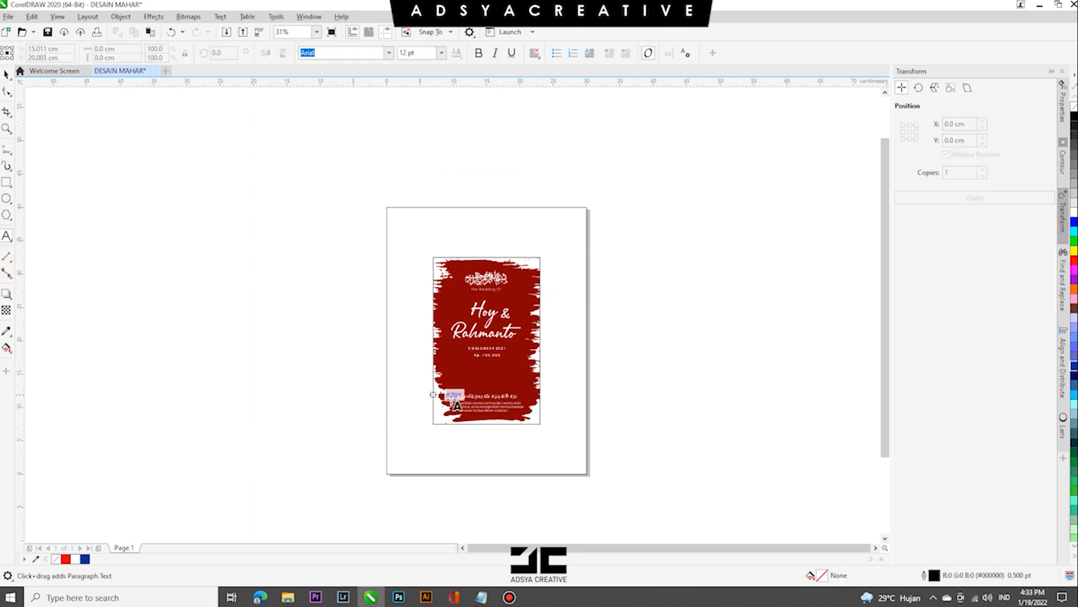
pyautogui.scroll(2, 289, 373)
pyautogui.press('space')
pyautogui.moveTo(306, 371); pyautogui.dragTo(339, 146)
pyautogui.rightClick(339, 145)
pyautogui.press('F8')
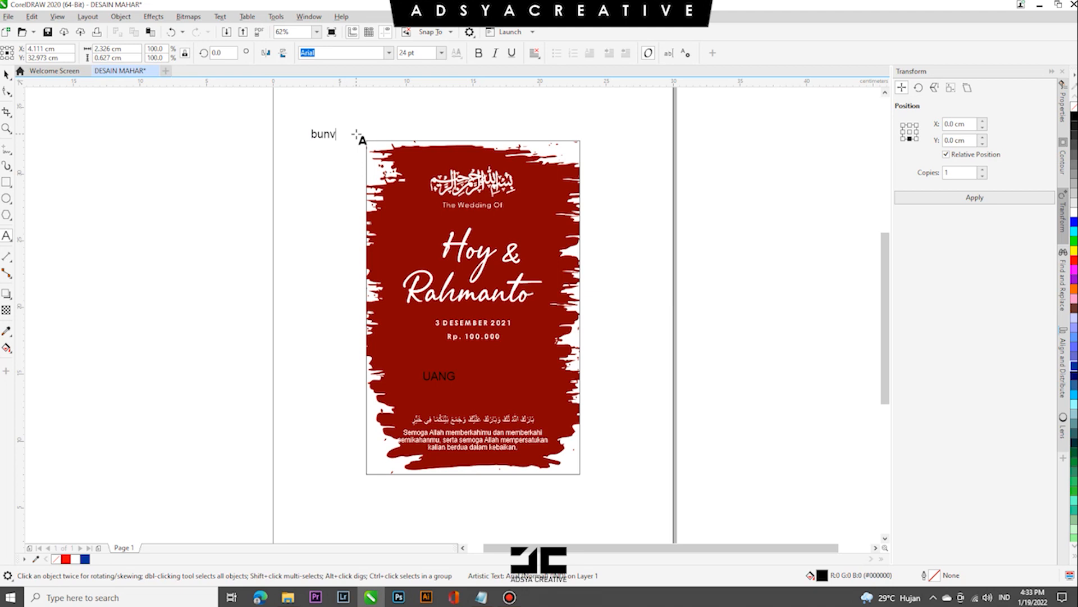
# - Change the case of the UANG label, shrink it to about 14.67 pt and place it left of centre above the Arabic line
pyautogui.doubleClick(466, 375)
pyautogui.click(465, 375)
pyautogui.keyDown('ctrl'); pyautogui.click(537, 90); pyautogui.keyUp('ctrl')
pyautogui.doubleClick(446, 381)
pyautogui.hotkey('shift', 'F3')
pyautogui.click(523, 338)
pyautogui.click(7, 74)
pyautogui.scroll(3, 436, 382)
pyautogui.moveTo(456, 378); pyautogui.dragTo(514, 367)
pyautogui.moveTo(499, 360); pyautogui.dragTo(438, 369)
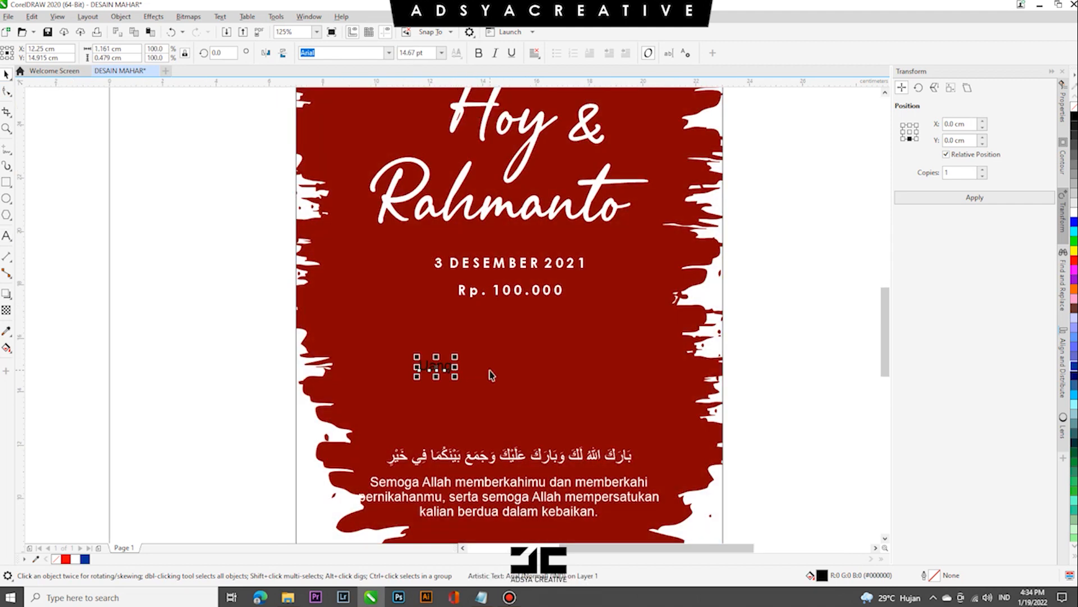
# - Place a copy of the bunga label outside the frame's lower-right corner, inside the page
pyautogui.scroll(-3, 492, 375)
pyautogui.scroll(-2, 373, 149)
pyautogui.click(360, 141)
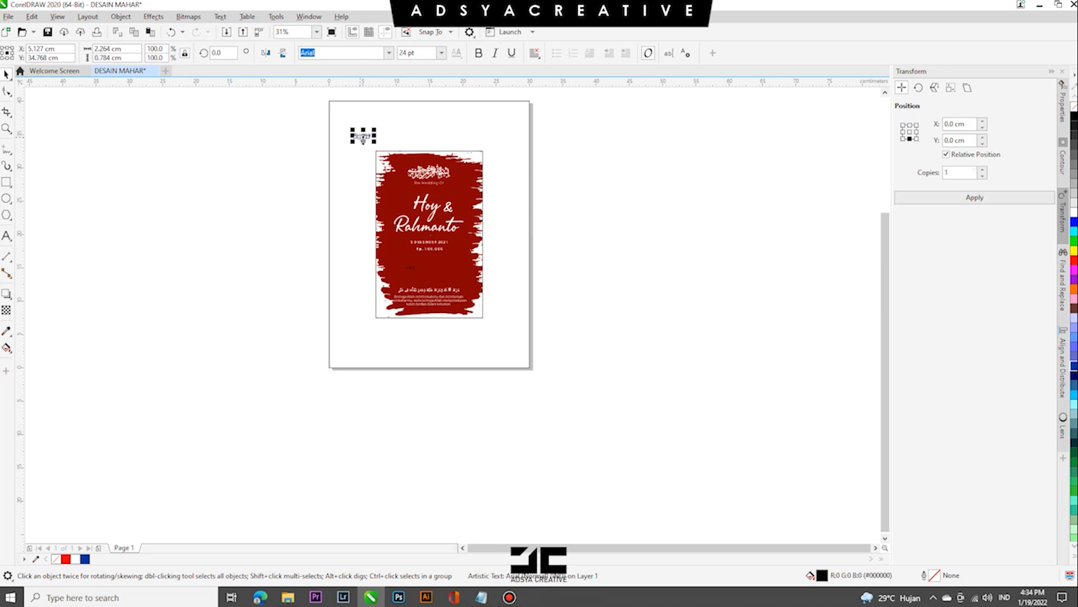
pyautogui.moveTo(502, 351); pyautogui.dragTo(501, 351)
pyautogui.click(636, 514)
# - Draw a circle about 16 cm across left of the page, turn it into a 0 to 45 degree arc and convert it to curves
pyautogui.press('F7')
pyautogui.moveTo(129, 186); pyautogui.dragTo(243, 303)
pyautogui.click(339, 52)
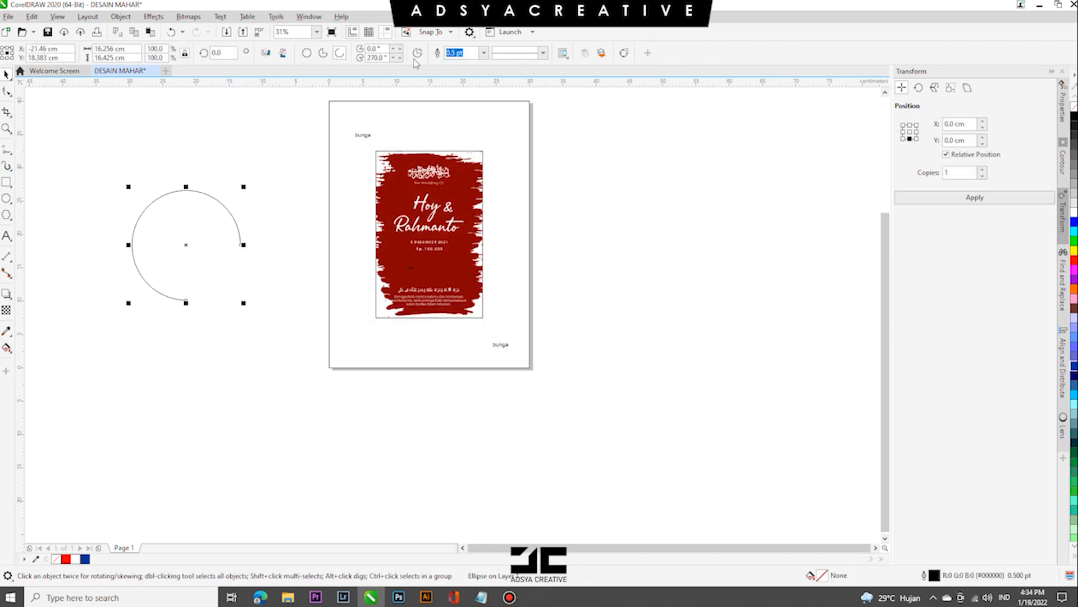
pyautogui.write('45')
pyautogui.press('Return')
pyautogui.click(484, 52)
pyautogui.click(483, 54)
pyautogui.hotkey('ctrl', 'q')
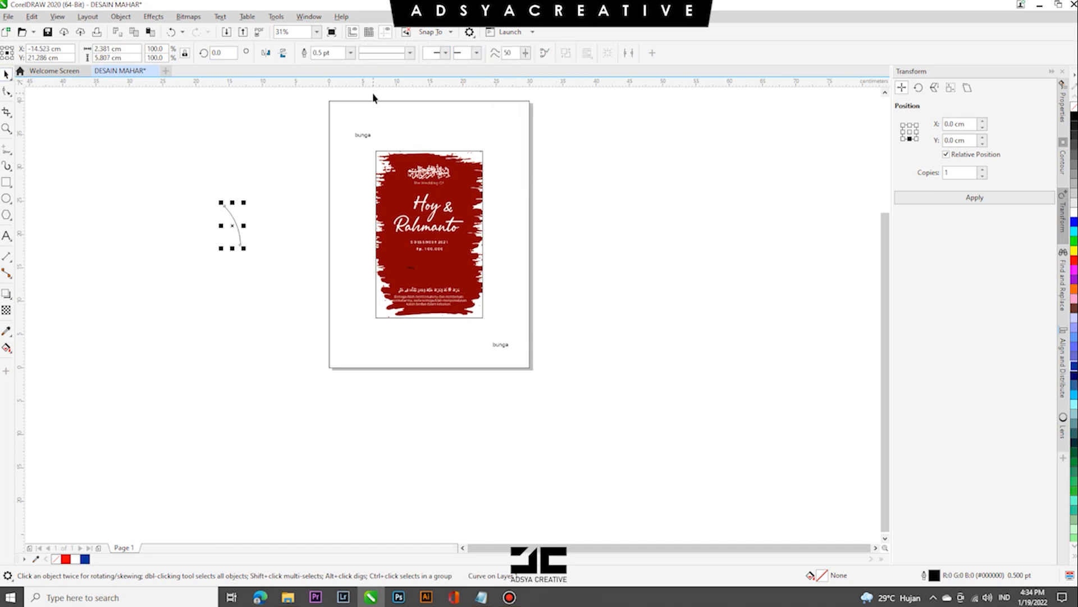
# - Add arrowheads to both ends of the arc and set its outline width to 1.0 pt
pyautogui.click(445, 52)
pyautogui.click(452, 74)
pyautogui.click(476, 53)
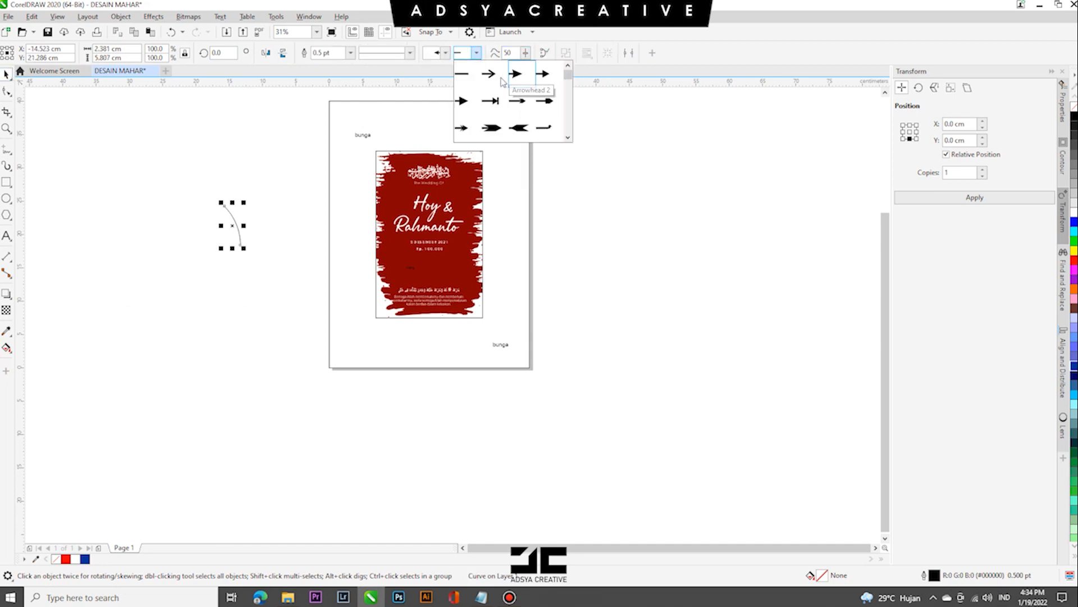
pyautogui.click(484, 74)
pyautogui.click(351, 53)
pyautogui.click(332, 111)
# - Place the arrow arc around the frame's lower-right corner and a rotated copy around the upper-left corner, next to the bunga labels
pyautogui.moveTo(236, 228); pyautogui.dragTo(320, 186)
pyautogui.click(510, 311)
pyautogui.click(510, 302)
pyautogui.rightClick(358, 146)
pyautogui.click(359, 146)
pyautogui.click(347, 149)
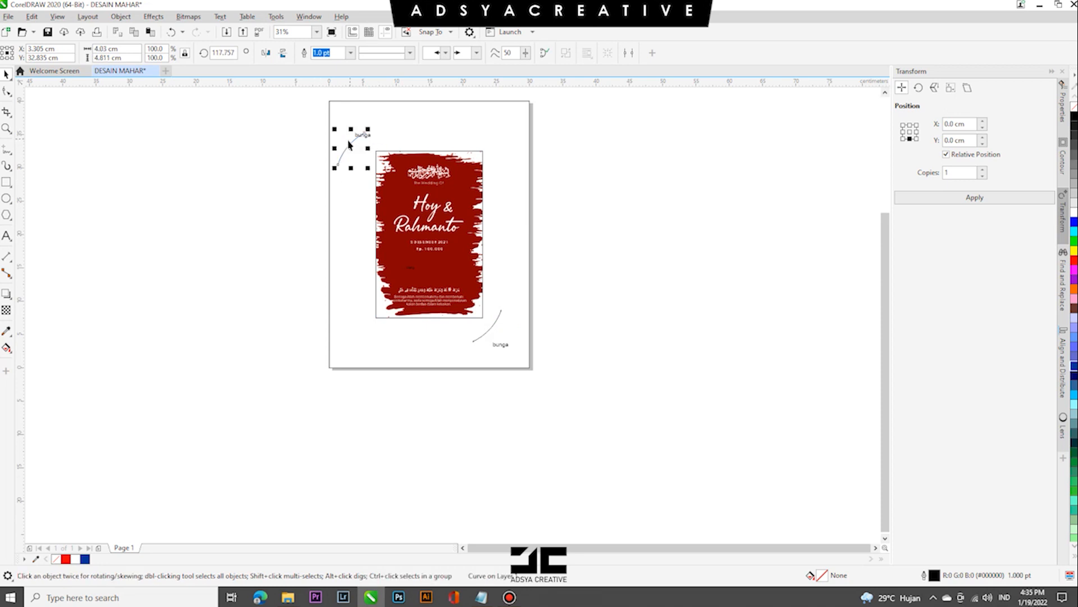
pyautogui.moveTo(348, 146)
pyautogui.mouseDown()
pyautogui.moveTo(371, 152)
pyautogui.moveTo(366, 144)
pyautogui.mouseUp()
pyautogui.click(505, 256)
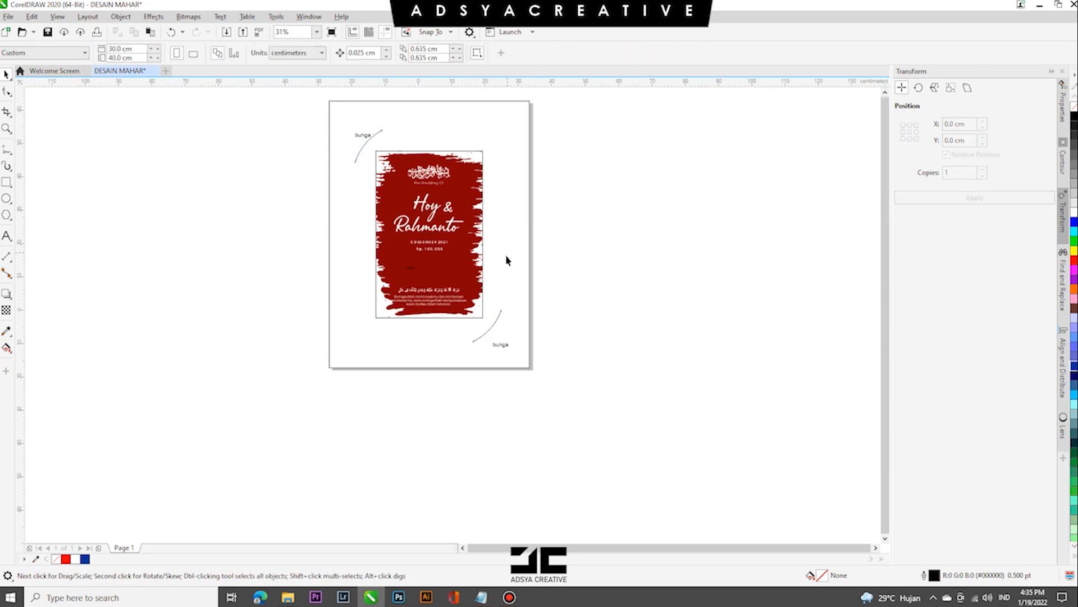
# - Fill the page-sized background rectangle with light grey #E6E6E6 and remove the outlines of the background and the frame
pyautogui.scroll(-1, 505, 254)
pyautogui.scroll(1, 491, 228)
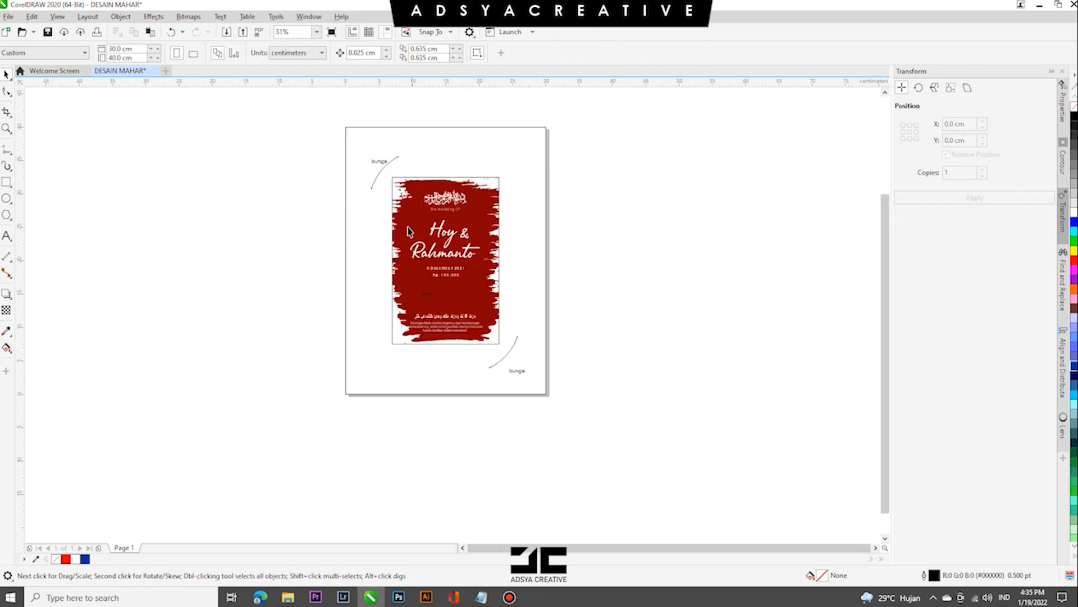
pyautogui.click(356, 170)
pyautogui.click(1074, 207)
pyautogui.click(496, 183)
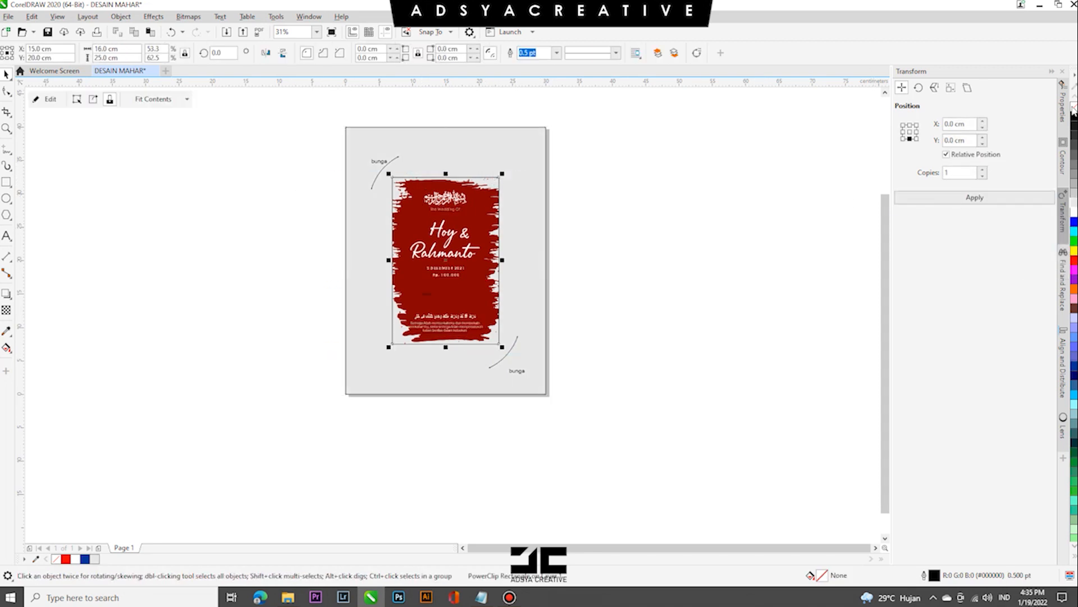
pyautogui.click(537, 193)
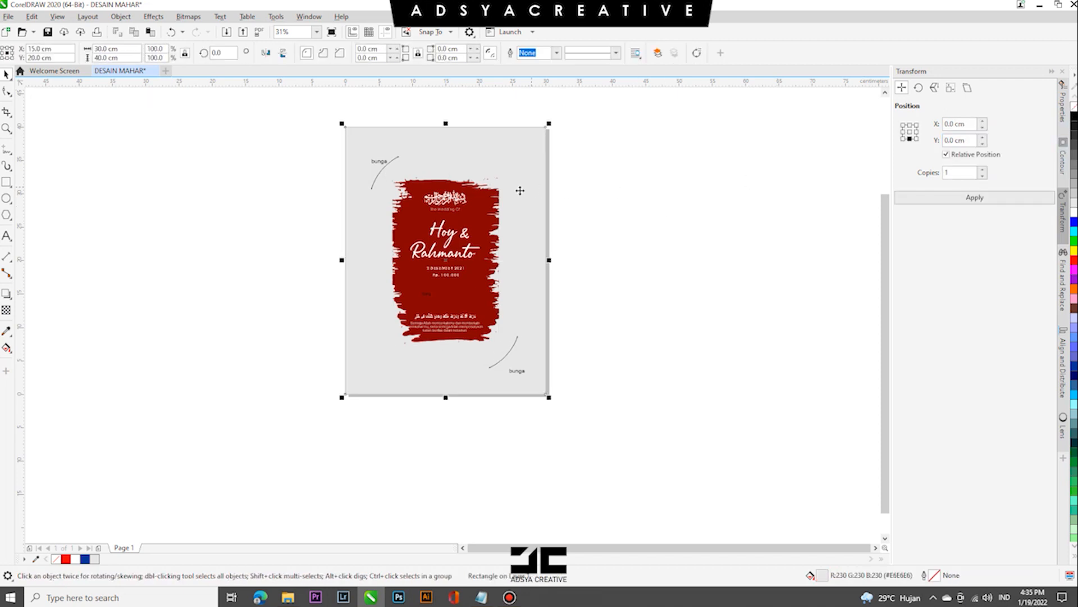
# - Fill the page-sized background rectangle with white
pyautogui.click(494, 193)
pyautogui.click(512, 175)
pyautogui.click(1074, 213)
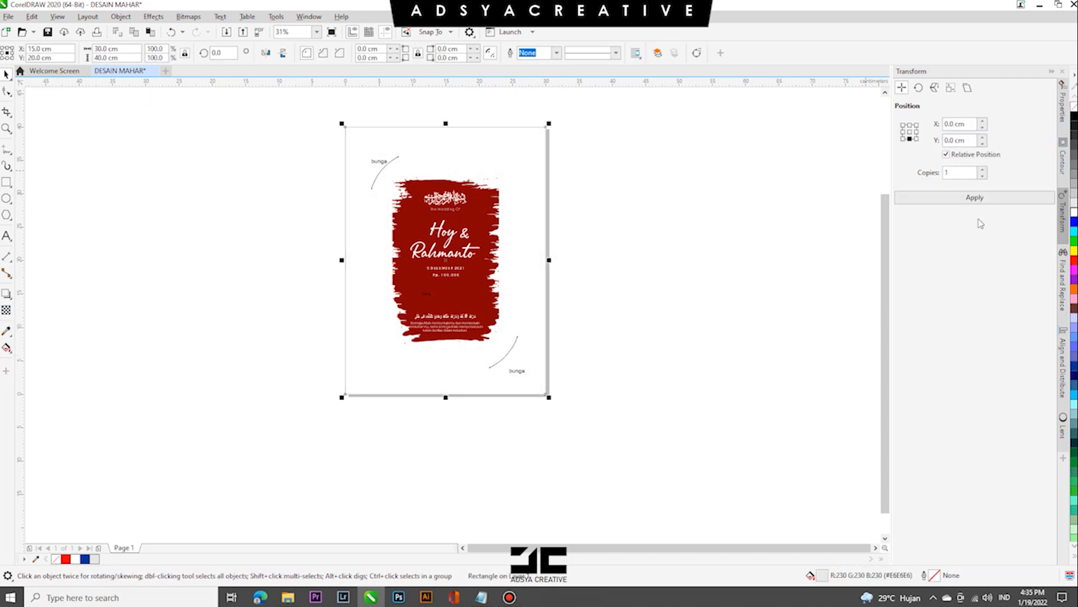
pyautogui.click(143, 183)
pyautogui.click(6, 236)
pyautogui.click(145, 286)
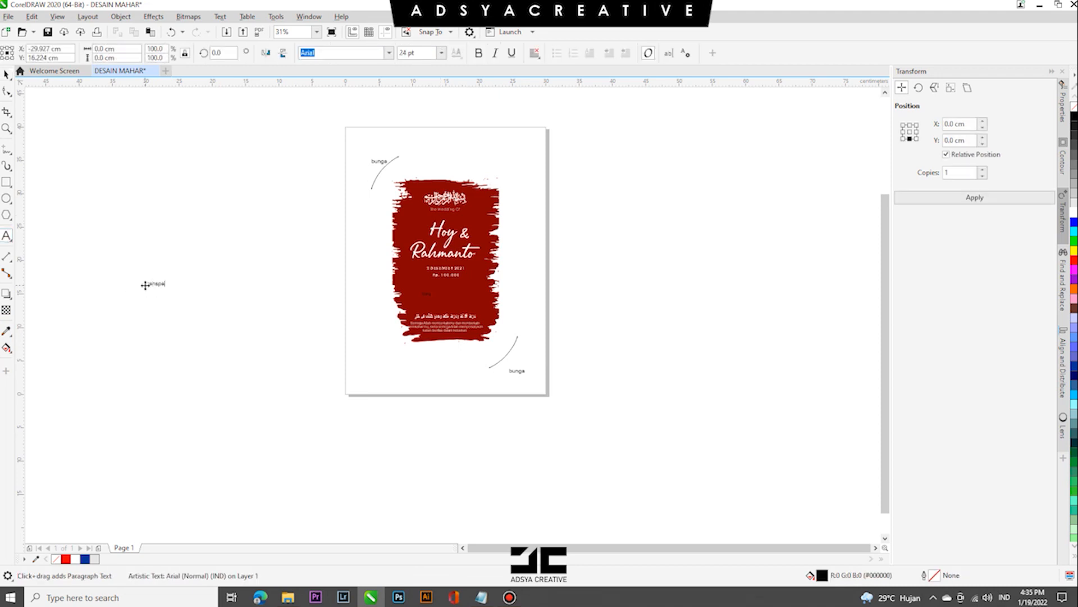
pyautogui.click(7, 74)
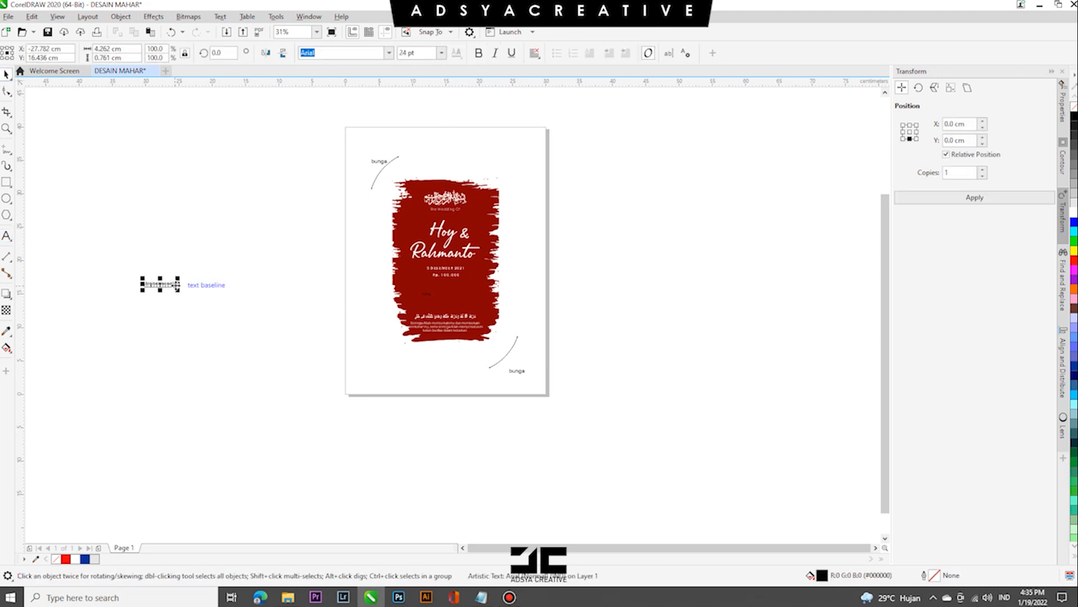
pyautogui.scroll(1, 500, 143)
pyautogui.moveTo(515, 145); pyautogui.dragTo(554, 170)
pyautogui.click(547, 143)
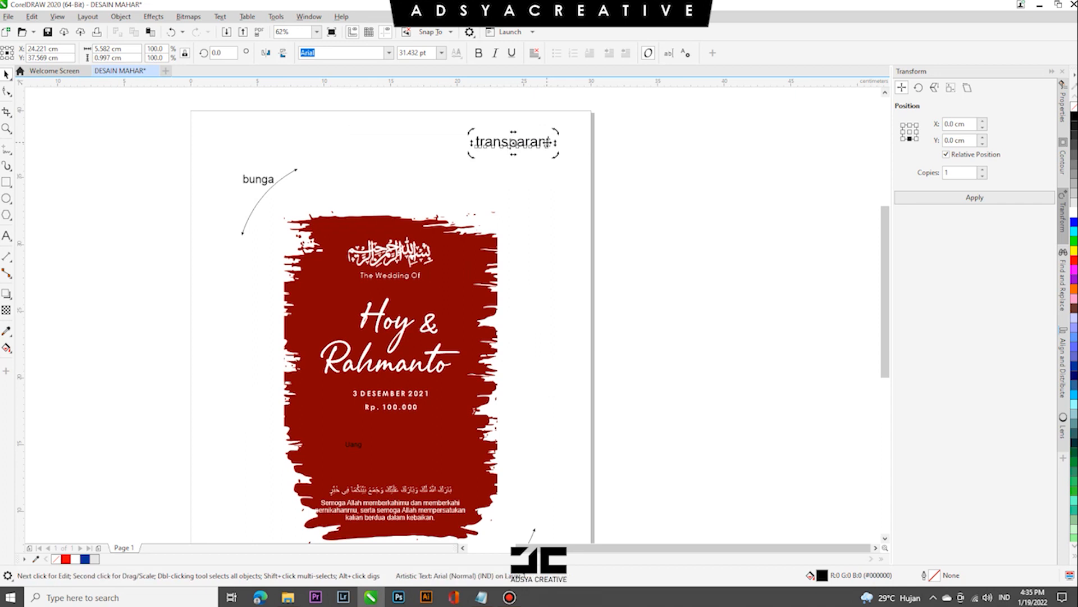
pyautogui.press('Delete')
pyautogui.scroll(-1, 528, 365)
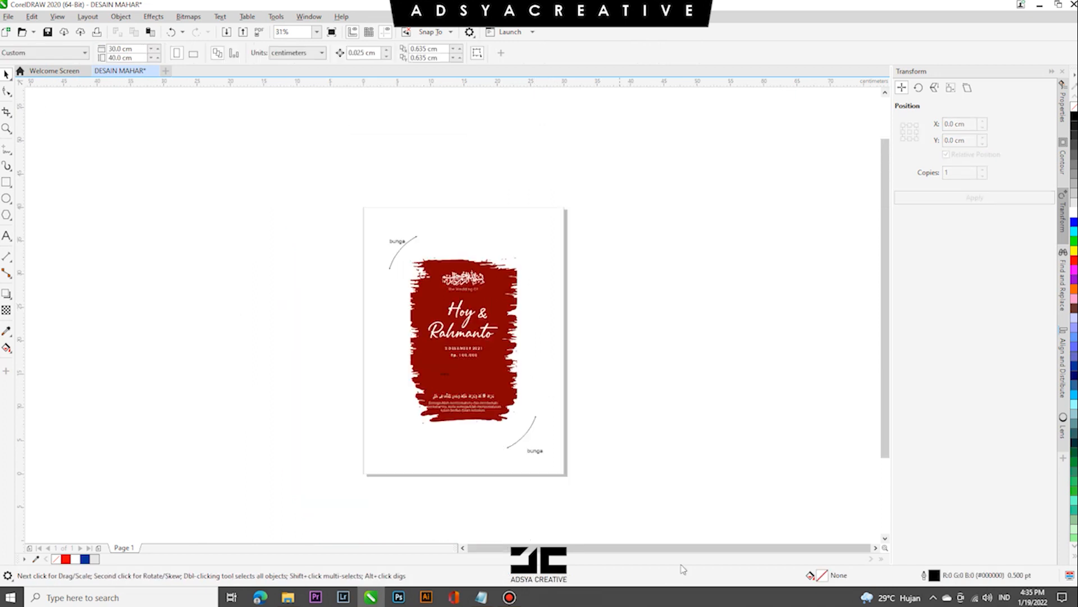
# - Add the text label "akrilik bening" near the page's upper-right corner and copy it to the frame's right side
pyautogui.click(203, 391)
pyautogui.write('akrilik')
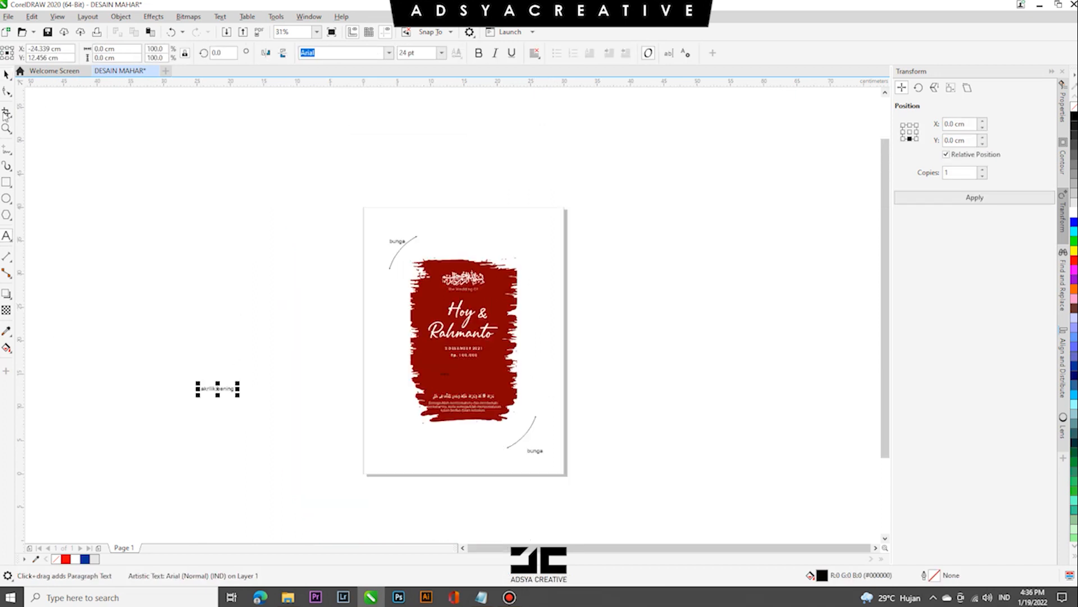
pyautogui.click(7, 74)
pyautogui.moveTo(218, 388); pyautogui.dragTo(558, 219)
pyautogui.click(685, 241)
# - Give the 16 x 25 cm frame a black outline
pyautogui.click(513, 269)
pyautogui.click(500, 315)
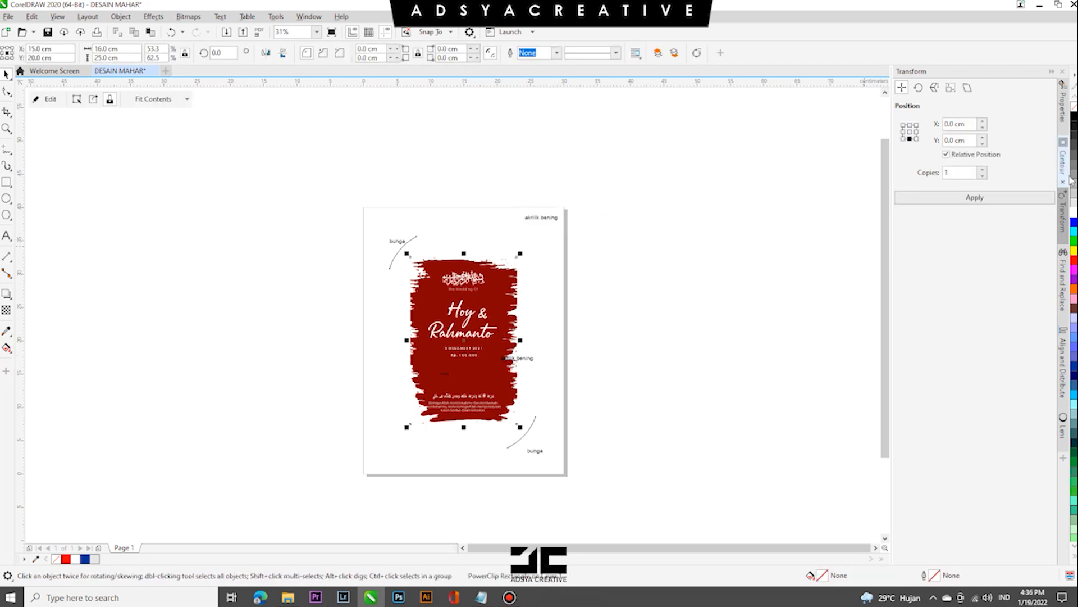
pyautogui.rightClick(1074, 117)
pyautogui.click(674, 233)
# - Rotate the copied "akrilik bening" label to vertical and place it just outside the frame's right edge
pyautogui.moveTo(533, 360); pyautogui.dragTo(458, 317)
pyautogui.click(551, 357)
pyautogui.click(529, 369)
pyautogui.click(660, 362)
# - Copy the page rectangle, centre it on the page enlarged to about 36.2 x 48.3 cm, send it to the back and fill it with grey #CCCCCC
pyautogui.scroll(1, 494, 343)
pyautogui.scroll(-1, 495, 344)
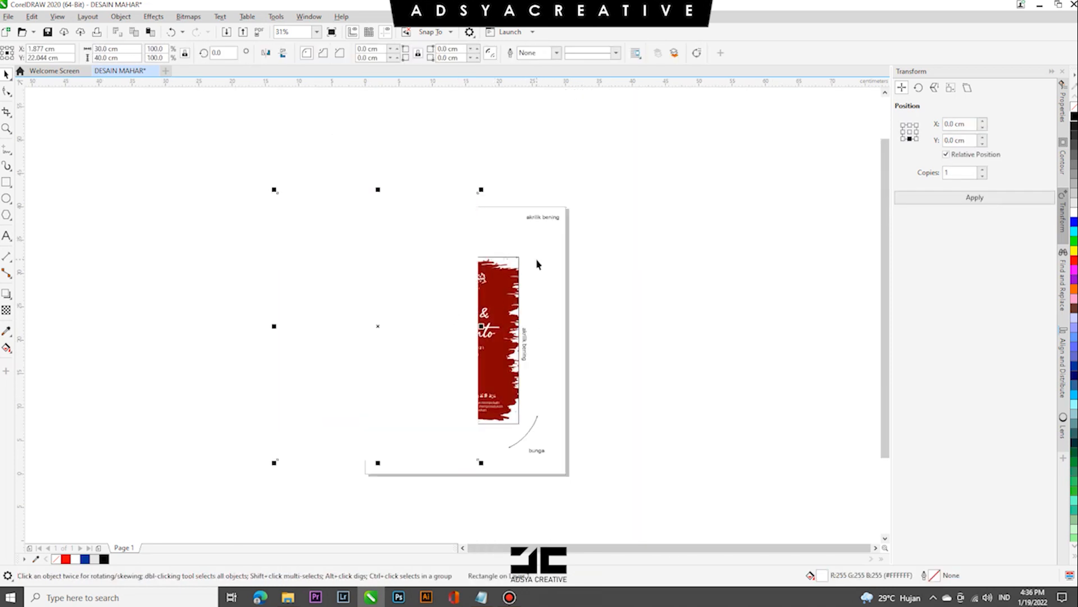
pyautogui.press('p')
pyautogui.moveTo(570, 204); pyautogui.dragTo(593, 176)
pyautogui.hotkey('shift', 'pagedown')
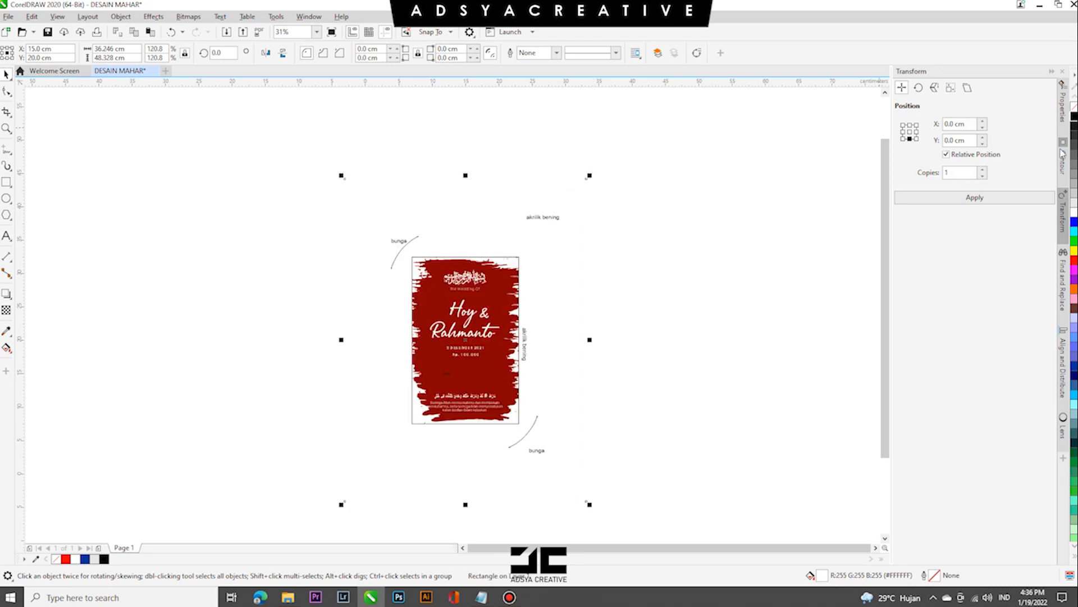
pyautogui.click(1074, 193)
pyautogui.click(650, 306)
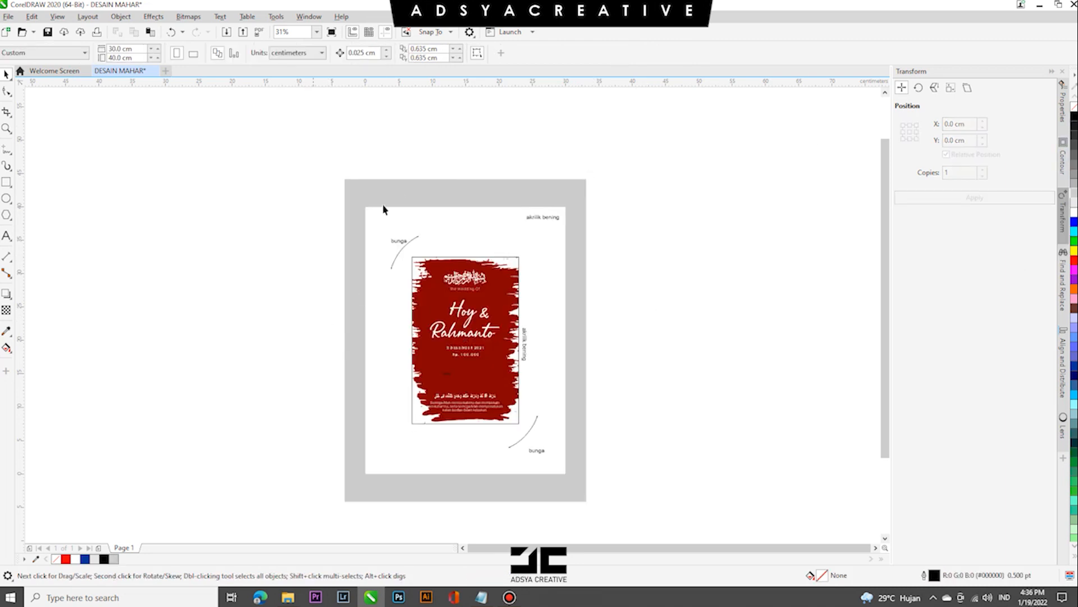
# - Add a larger copy of the grey rectangle, about 44 x 59 cm, centred on the page and sent to the back
pyautogui.click(401, 191)
pyautogui.rightClick(584, 170)
pyautogui.moveTo(401, 192); pyautogui.dragTo(617, 139)
pyautogui.press('p')
pyautogui.hotkey('shift', 'pagedown')
pyautogui.click(765, 240)
# - Fill the middle rectangle with white and the page-sized rectangle with light grey
pyautogui.click(573, 280)
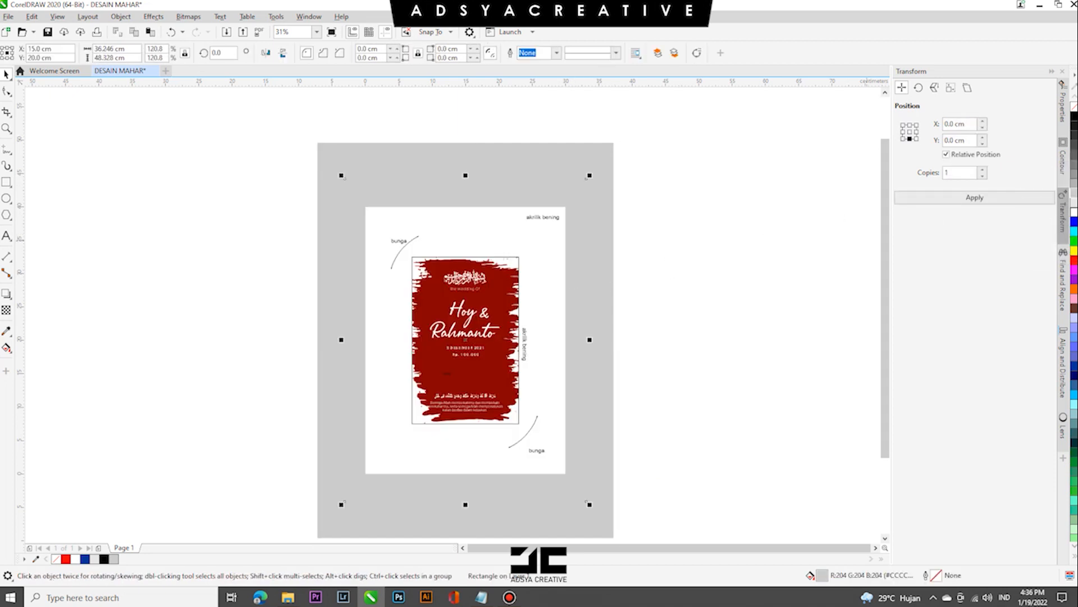
pyautogui.click(1074, 212)
pyautogui.click(770, 242)
pyautogui.click(550, 279)
pyautogui.click(1074, 203)
pyautogui.click(805, 231)
# - Fill the outermost rectangle with light grey and remove the outline of the brush frame
pyautogui.click(605, 179)
pyautogui.click(1074, 203)
pyautogui.click(770, 236)
pyautogui.click(508, 275)
pyautogui.rightClick(1074, 106)
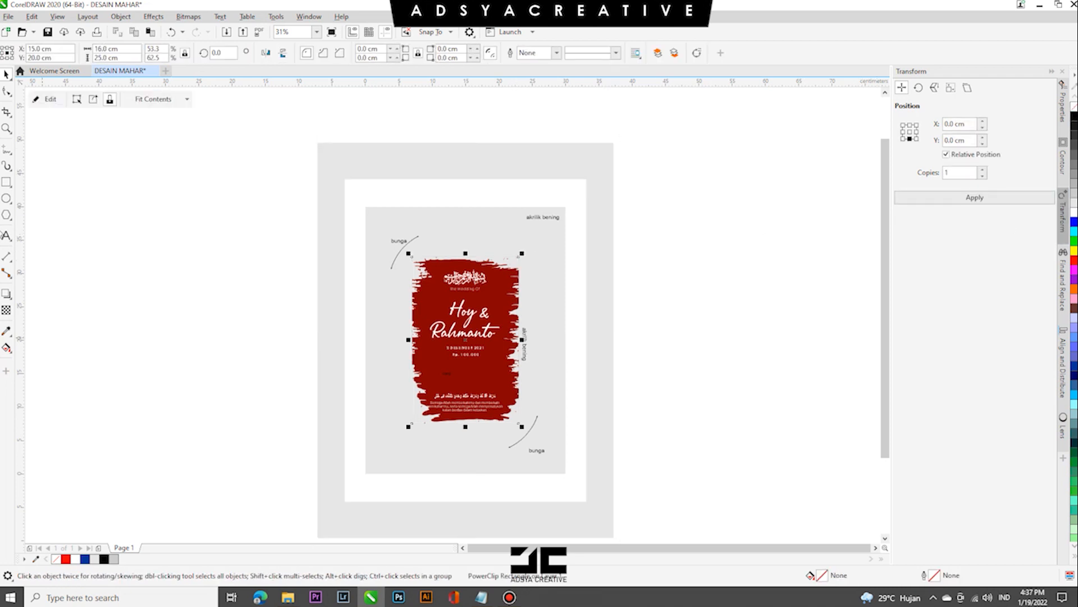
# - Try a drop shadow running from the unfilled frame's upper edge to its lower edge, and undo it
pyautogui.click(8, 299)
pyautogui.click(31, 292)
pyautogui.moveTo(466, 257); pyautogui.dragTo(463, 432)
pyautogui.hotkey('ctrl', 'z')
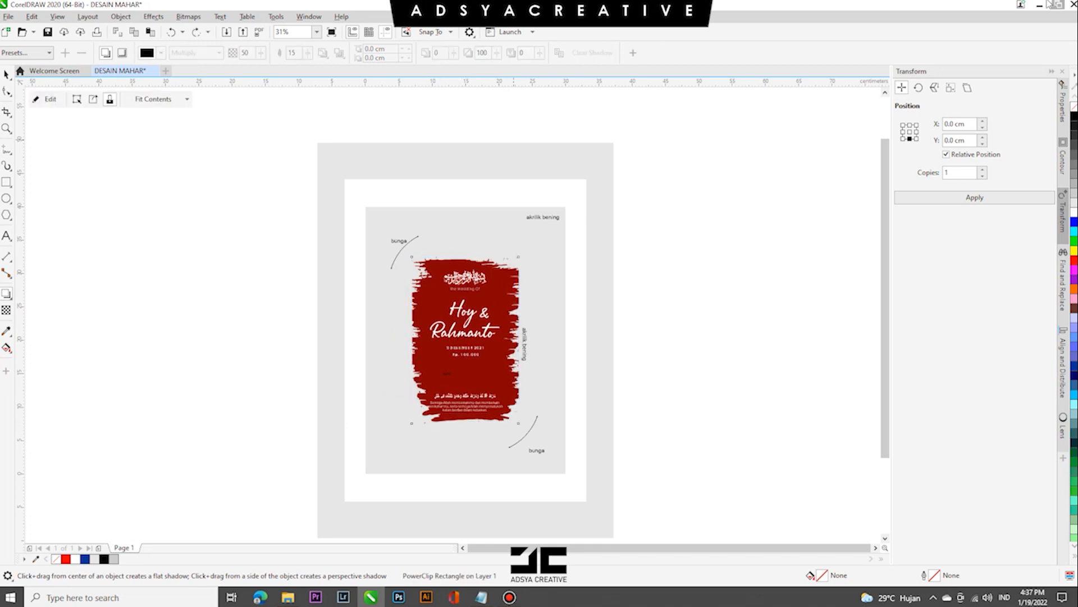
pyautogui.click(7, 73)
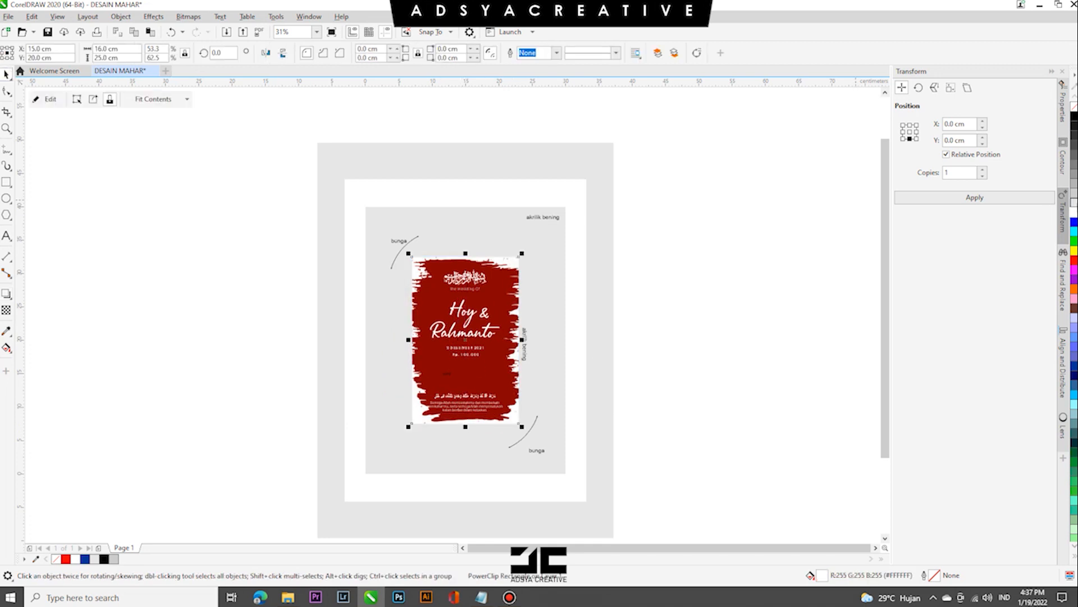
# - Fill the frame with light grey #E6E6E6 and give it a vertical drop shadow with opacity 50 and feathering 15
pyautogui.click(6, 293)
pyautogui.moveTo(465, 257); pyautogui.dragTo(466, 423)
pyautogui.hotkey('ctrl', 'z')
pyautogui.moveTo(466, 259); pyautogui.dragTo(466, 424)
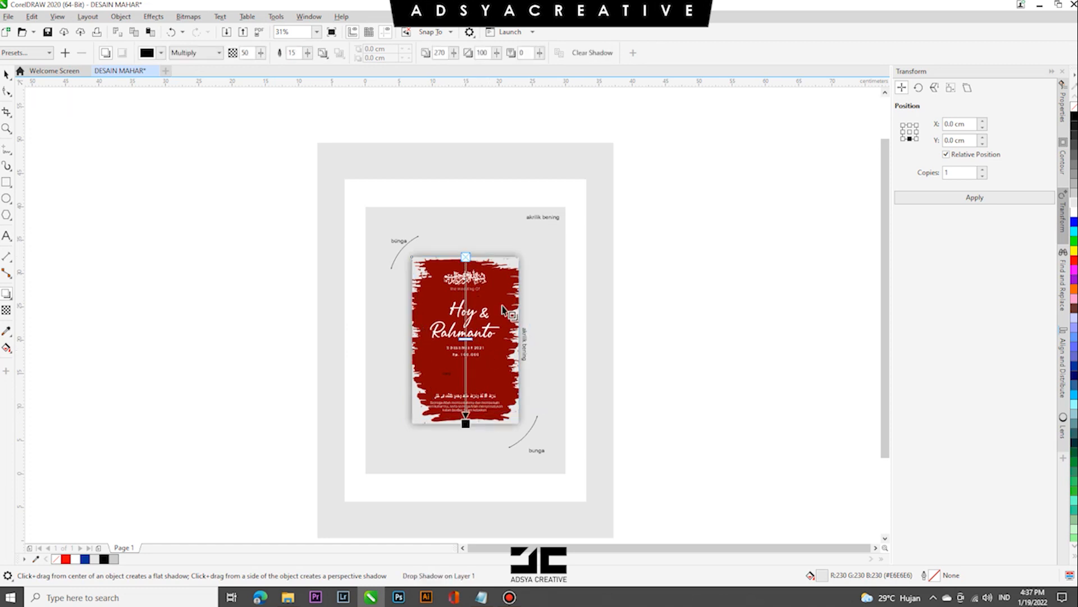
pyautogui.click(7, 74)
pyautogui.click(208, 163)
# - Undo the frame's drop shadow and fill
pyautogui.scroll(-2, 462, 280)
pyautogui.scroll(3, 468, 309)
pyautogui.scroll(-2, 468, 309)
pyautogui.scroll(1, 471, 256)
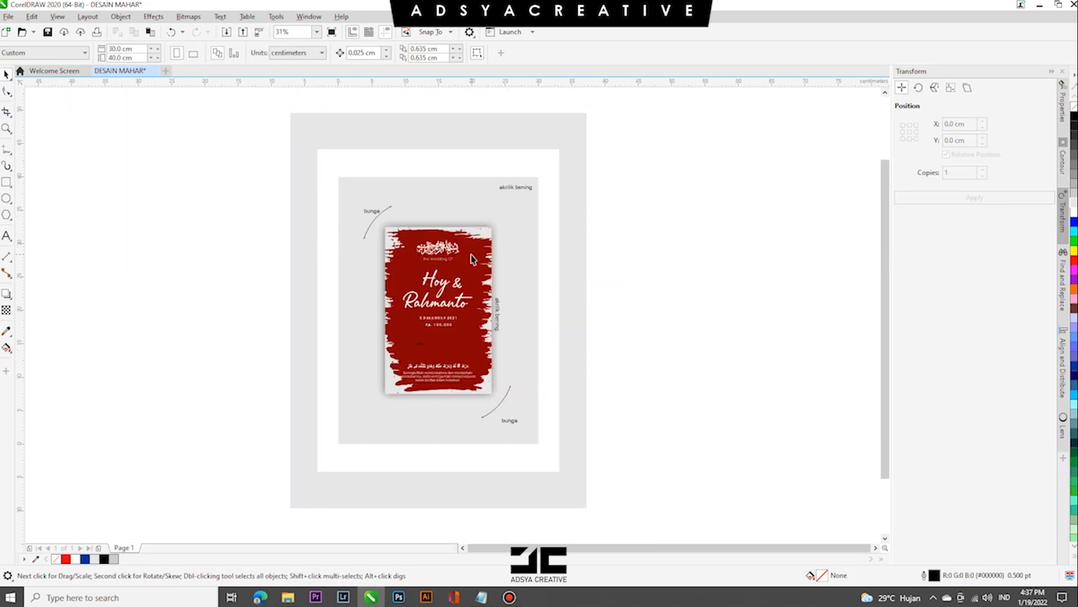
pyautogui.hotkey('ctrl', 'z')
pyautogui.click(636, 282)
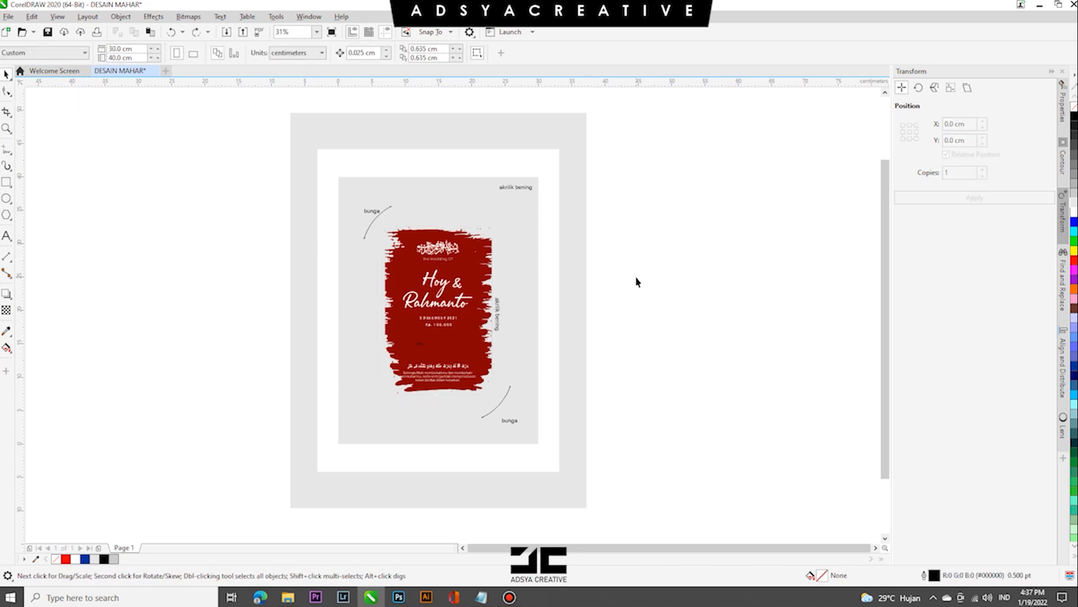
# - Add a second page to the document and return to the first page
pyautogui.click(99, 547)
pyautogui.click(124, 547)
pyautogui.click(506, 188)
pyautogui.click(498, 311)
pyautogui.scroll(-1, 499, 311)
pyautogui.scroll(1, 503, 313)
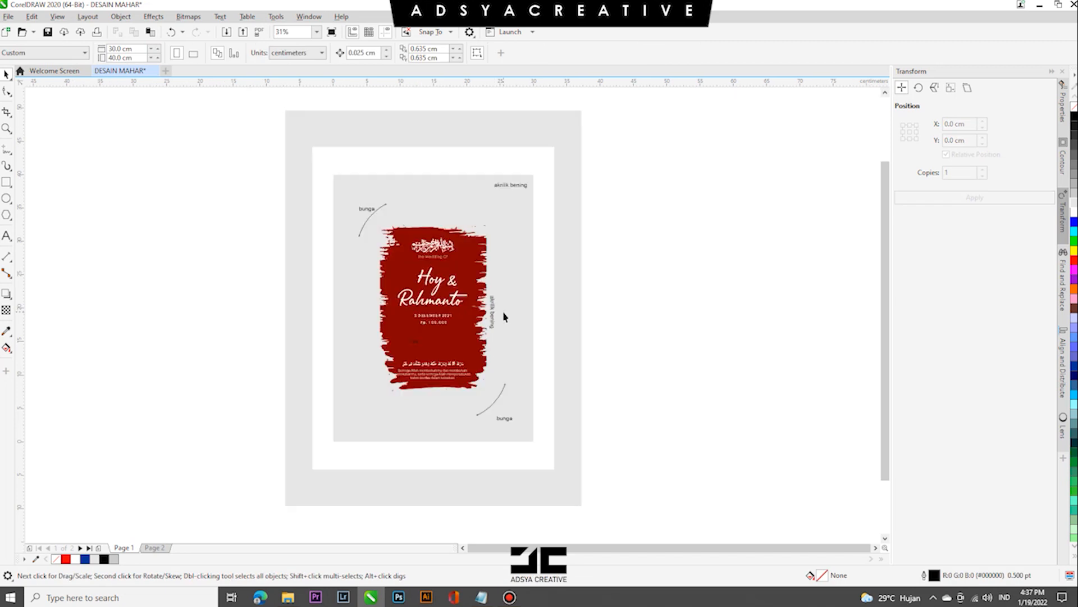
# - Export the layout as a JPG named MAHAR plus the couple's names, at a resolution of 200
pyautogui.moveTo(285, 600)
pyautogui.hotkey('ctrl', 'e')
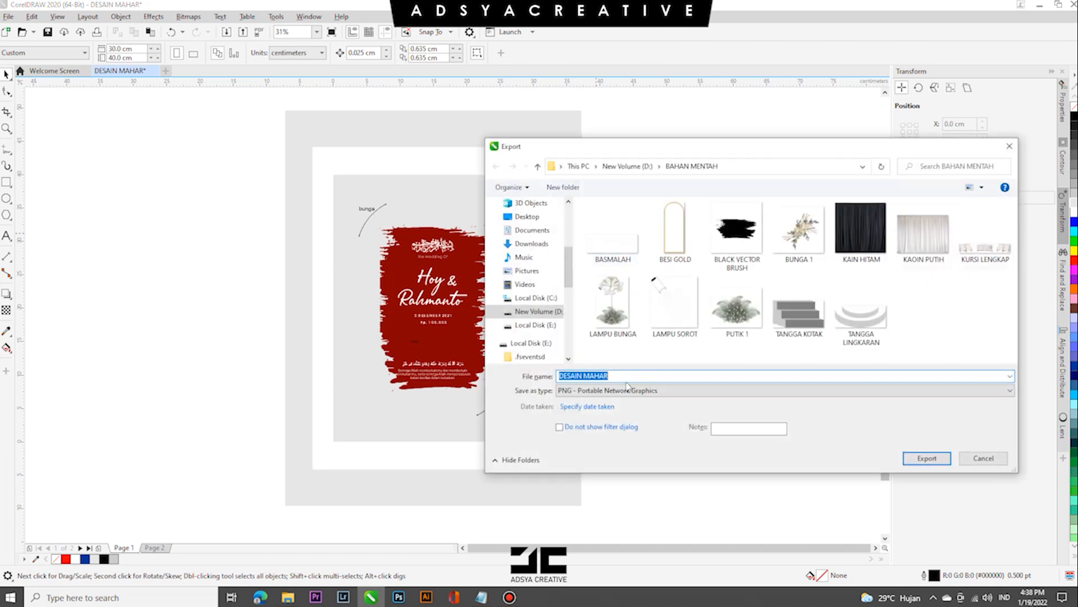
pyautogui.click(626, 390)
pyautogui.click(620, 369)
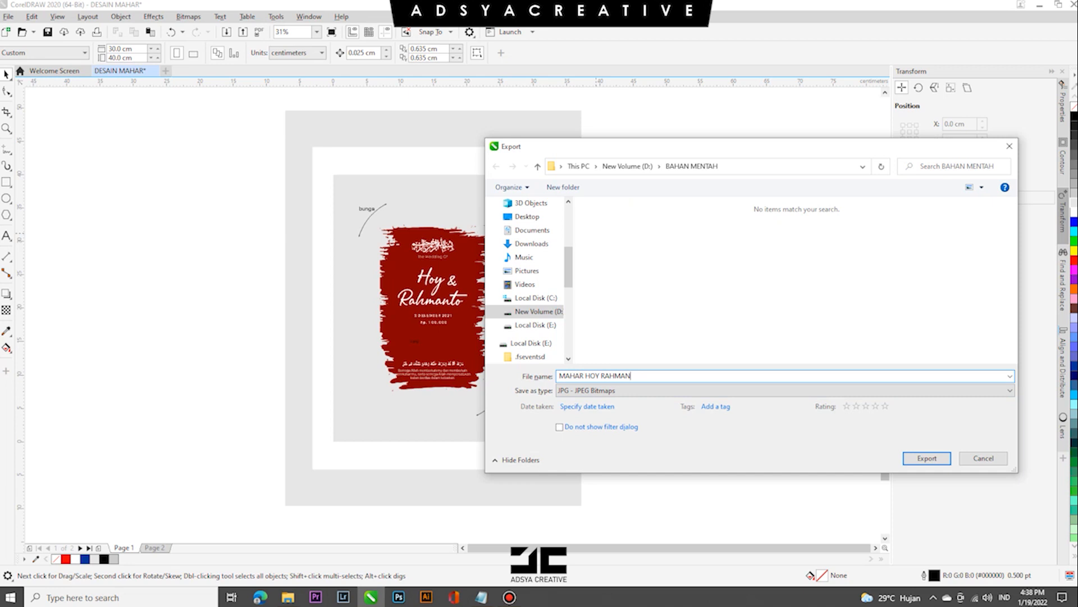
pyautogui.click(927, 458)
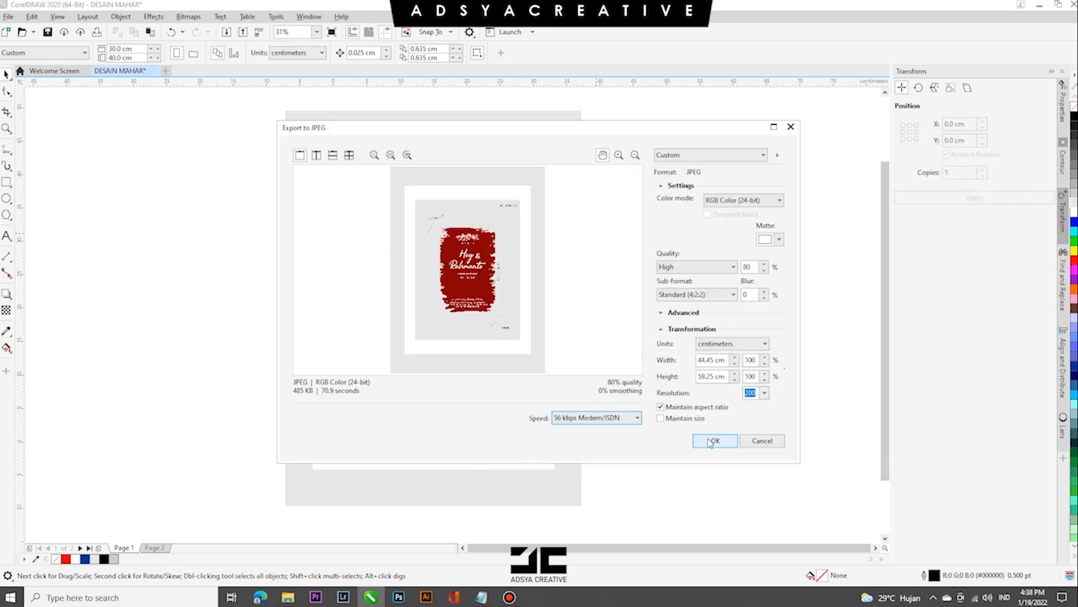
pyautogui.click(712, 441)
# - Cut the couple's names out of the first page and paste them near the upper-left corner of the second page
pyautogui.click(458, 279)
pyautogui.moveTo(458, 279); pyautogui.dragTo(385, 234)
pyautogui.hotkey('ctrl', 'x')
pyautogui.click(155, 547)
pyautogui.hotkey('ctrl', 'v')
# - Give the pasted names a red hairline outline and remove their fill
pyautogui.rightClick(1074, 260)
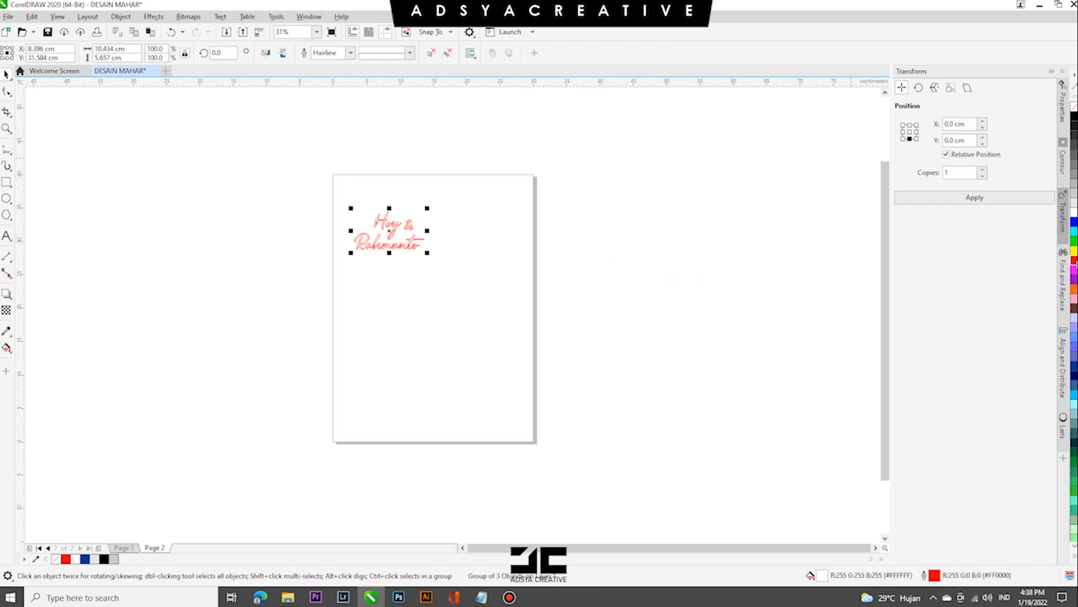
pyautogui.click(689, 272)
pyautogui.scroll(2, 356, 220)
pyautogui.click(519, 242)
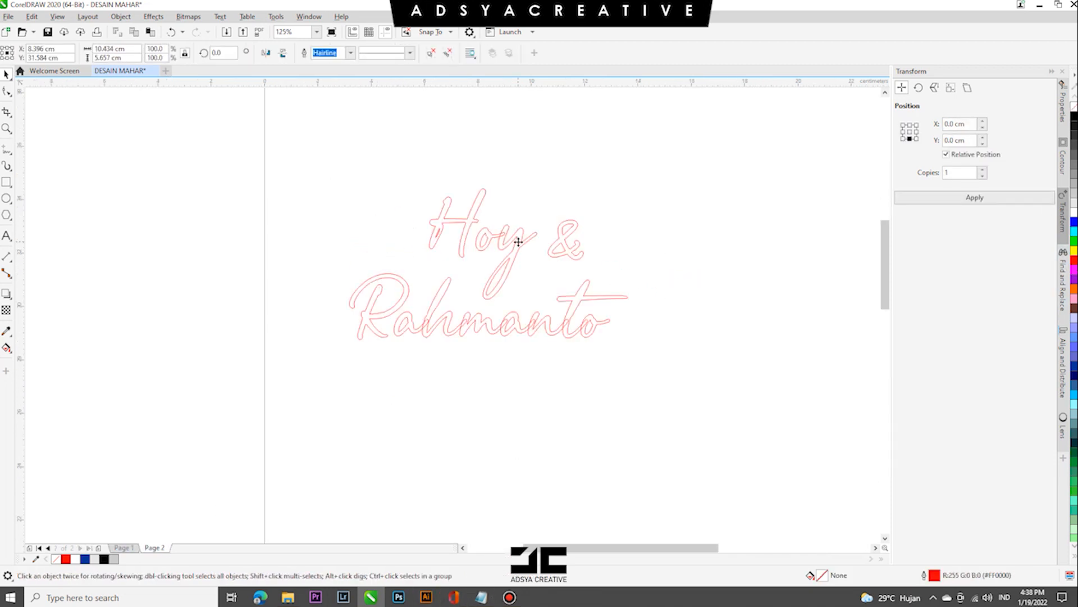
# - Add the two-line artistic text "AKRILIK PUTIH" just below the outlined names
pyautogui.click(10, 238)
pyautogui.click(495, 368)
pyautogui.write('AKRILIK')
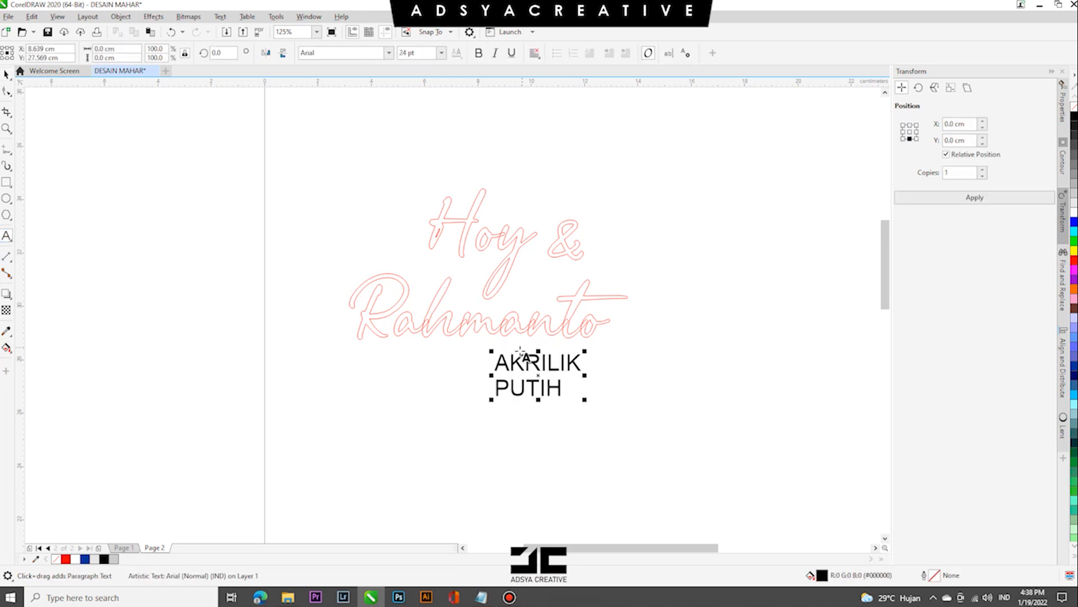
# - Move the "AKRILIK PUTIH" label up to the right side of the outlined names
pyautogui.click(6, 73)
pyautogui.moveTo(536, 365); pyautogui.dragTo(659, 274)
pyautogui.click(402, 309)
pyautogui.scroll(-1, 403, 308)
pyautogui.click(131, 550)
pyautogui.scroll(-2, 511, 387)
pyautogui.moveTo(537, 380); pyautogui.dragTo(371, 399)
pyautogui.rightClick(371, 400)
pyautogui.hotkey('ctrl', 'x')
pyautogui.click(166, 547)
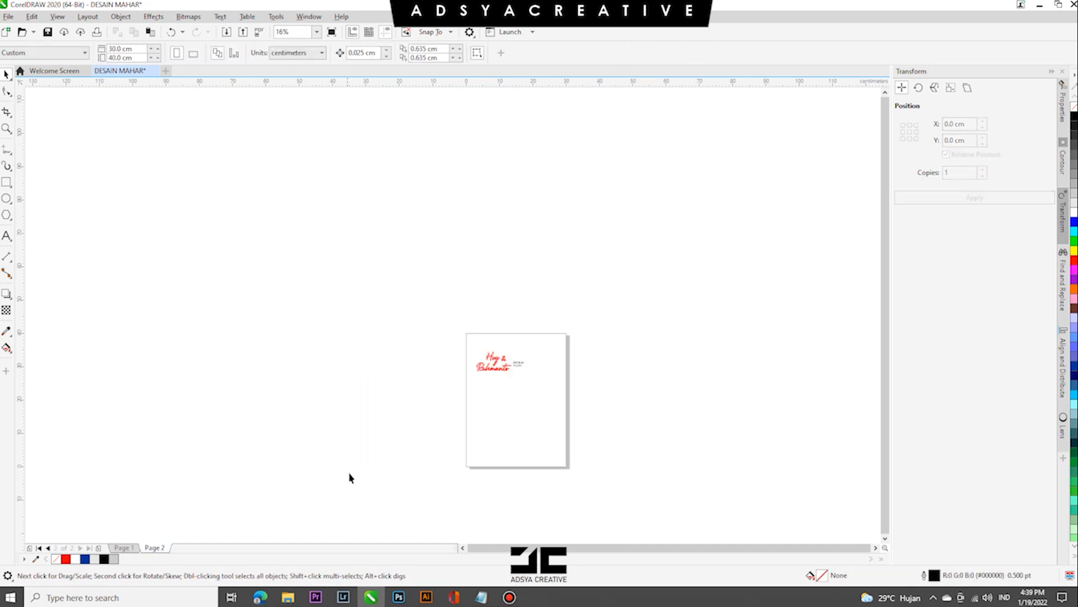
pyautogui.hotkey('ctrl', 'v')
pyautogui.press('Delete')
# - Copy the layout objects from the first page onto the second page and place them to the right of the page
pyautogui.click(126, 548)
pyautogui.moveTo(465, 351)
pyautogui.mouseDown()
pyautogui.moveTo(502, 361)
pyautogui.moveTo(559, 452)
pyautogui.mouseUp()
pyautogui.click(158, 548)
pyautogui.hotkey('ctrl', 'v')
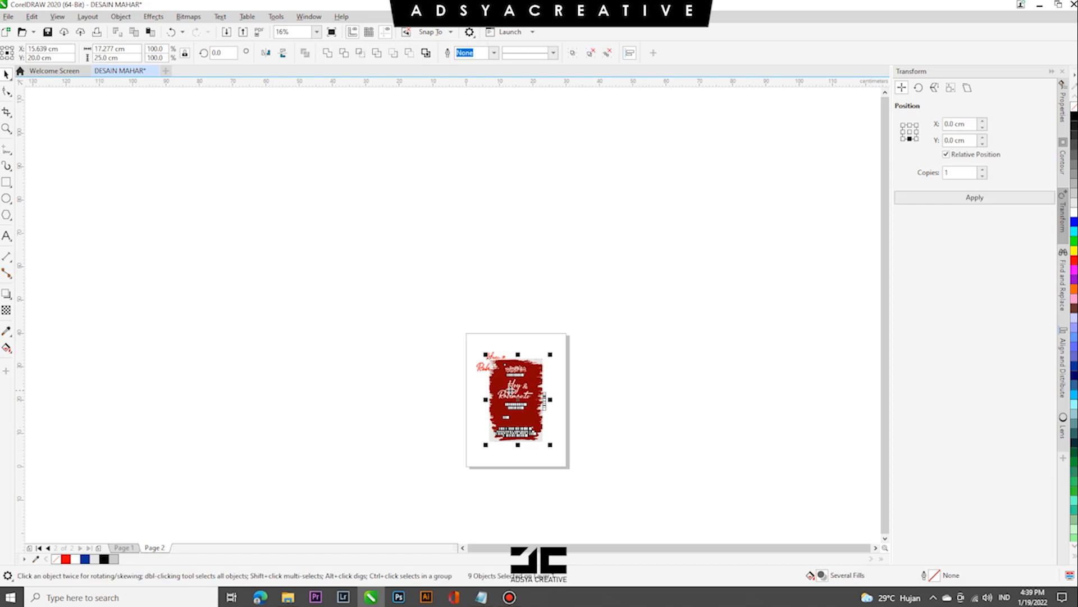
pyautogui.moveTo(522, 415); pyautogui.dragTo(655, 407)
pyautogui.click(712, 406)
# - Extract the red brush shape from the grey PowerClip rectangle and place it to the right of the rectangle
pyautogui.scroll(1, 667, 395)
pyautogui.click(584, 307)
pyautogui.rightClick(652, 321)
pyautogui.click(677, 322)
pyautogui.rightClick(677, 323)
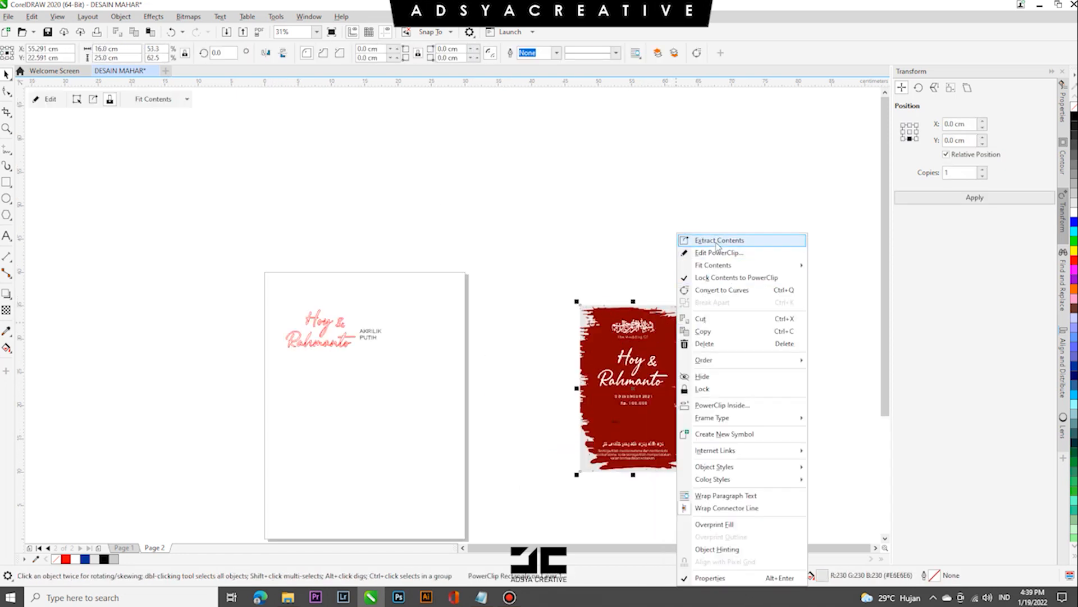
pyautogui.click(716, 241)
pyautogui.rightClick(679, 315)
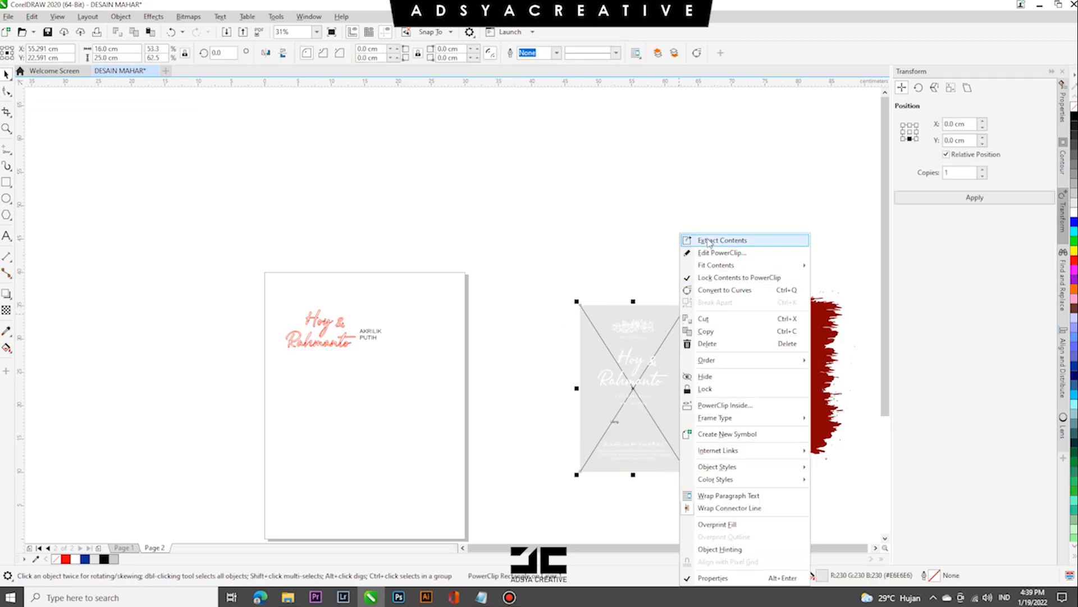
pyautogui.moveTo(711, 417)
pyautogui.click(822, 442)
pyautogui.moveTo(555, 295); pyautogui.dragTo(559, 299)
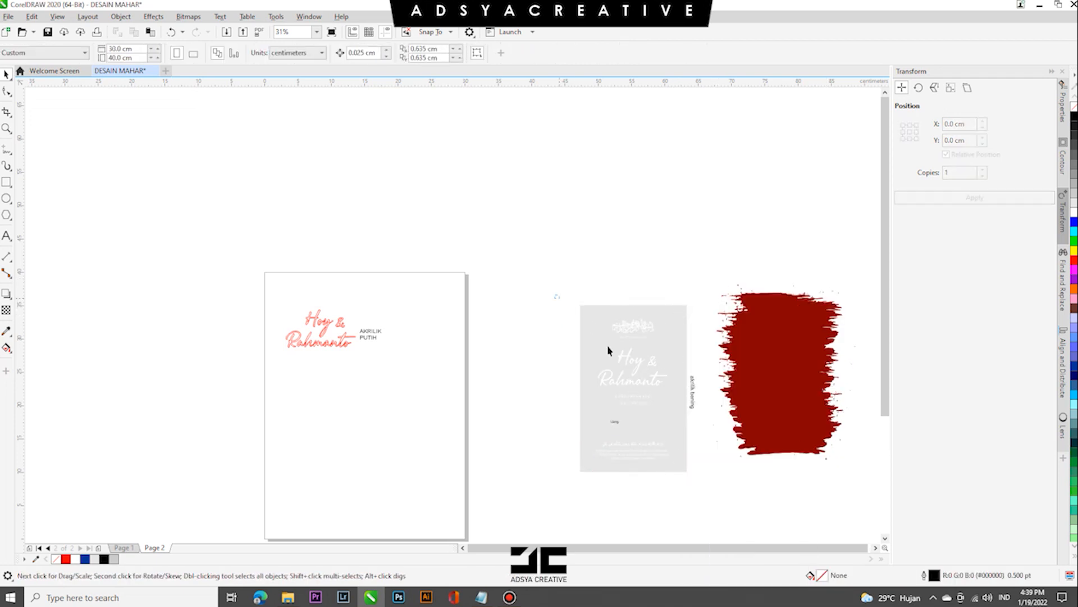
# - Delete the couple's names from the copied layout and give its remaining text lines a red outline
pyautogui.scroll(2, 683, 422)
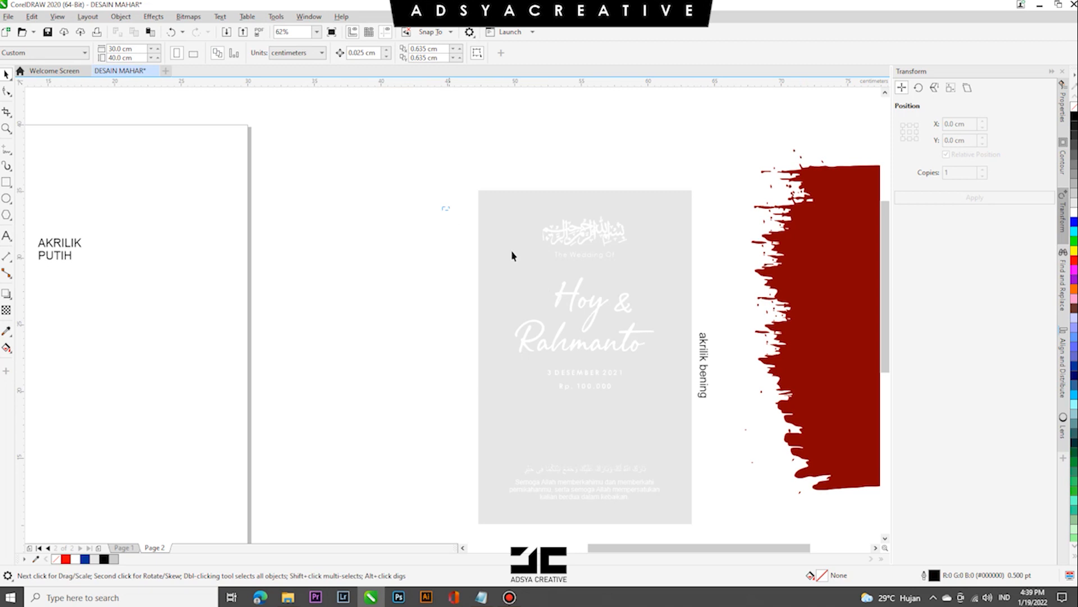
pyautogui.moveTo(684, 513); pyautogui.dragTo(680, 363)
pyautogui.click(1074, 262)
pyautogui.press('Escape')
pyautogui.press('Delete')
# - Give the Arabic calligraphy above "The Wedding Of" a red outline
pyautogui.click(580, 240)
pyautogui.click(322, 52)
pyautogui.click(332, 72)
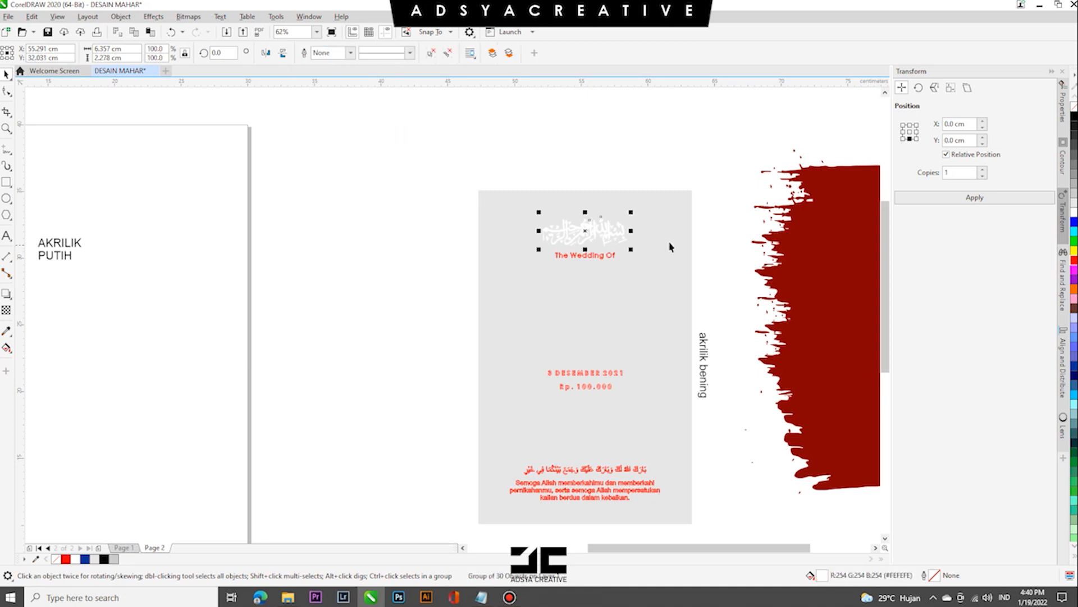
pyautogui.rightClick(1073, 262)
pyautogui.scroll(5, 596, 219)
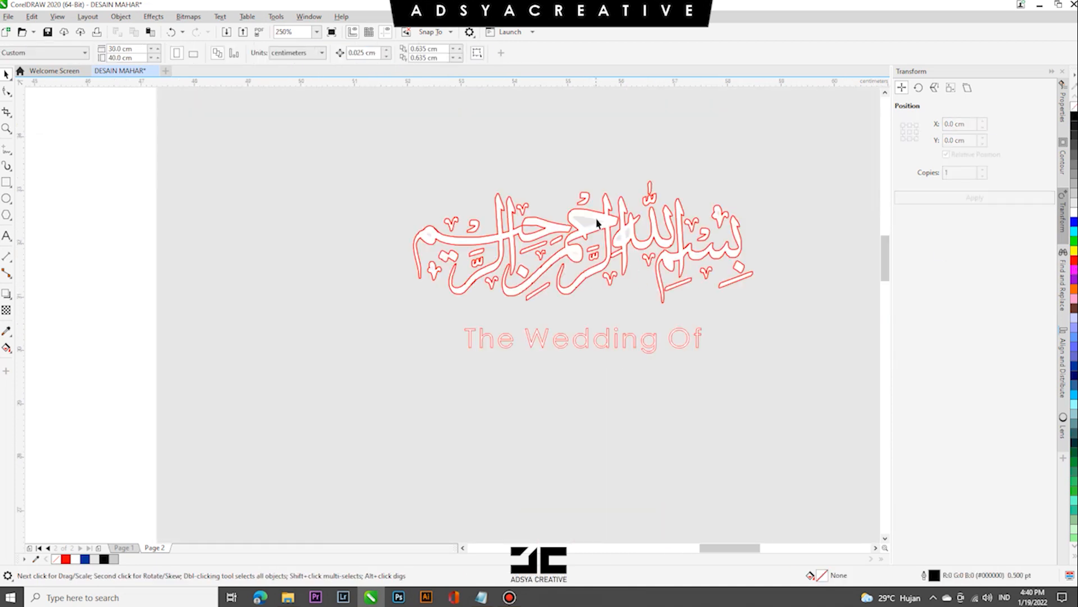
# - Remove the white fill from the Arabic calligraphy, leaving only its red outline
pyautogui.hotkey('ctrl', 'z')
pyautogui.hotkey('ctrl', 'z')
pyautogui.press('Delete')
pyautogui.click(643, 342)
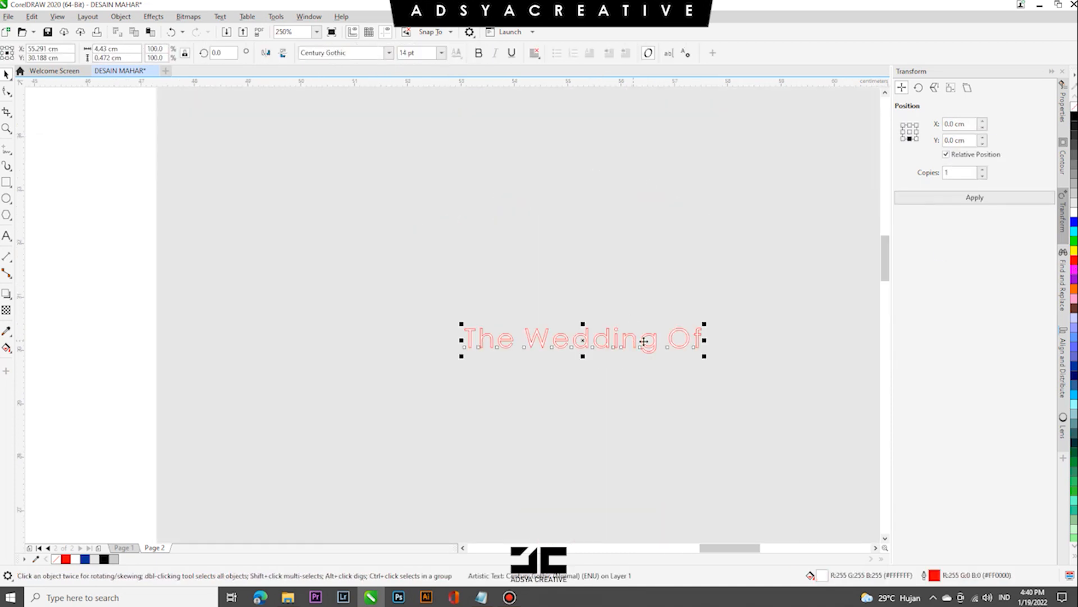
pyautogui.scroll(-3, 587, 269)
pyautogui.scroll(1, 581, 472)
pyautogui.scroll(-1, 566, 435)
pyautogui.moveTo(448, 356); pyautogui.dragTo(619, 481)
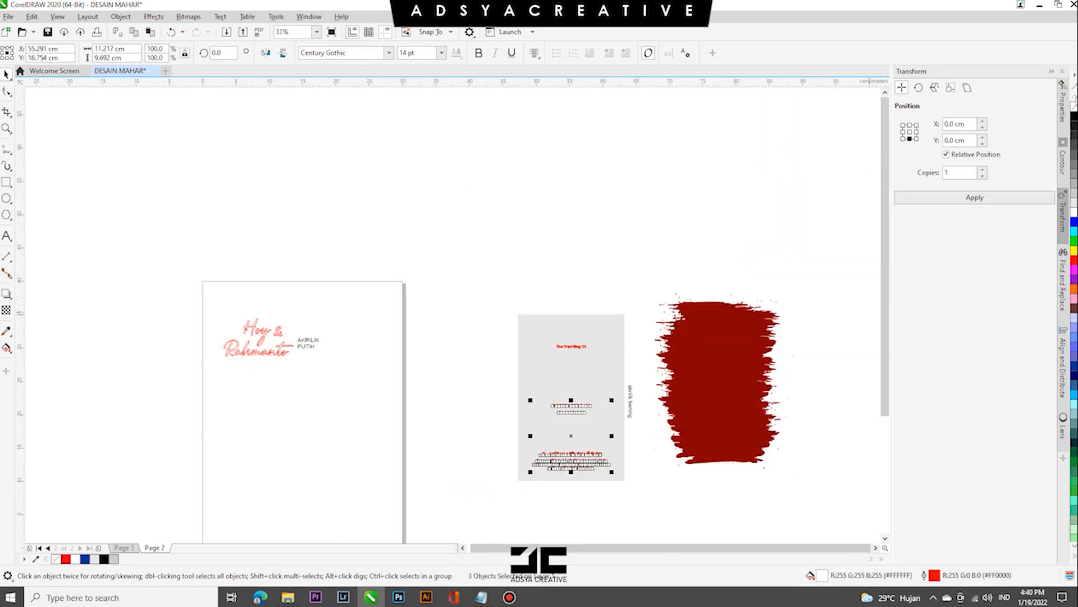
pyautogui.click(597, 329)
pyautogui.hotkey('ctrl', 'z')
# - Set the "akrilik bening" label horizontally and move it to the left side of the grey rectangle
pyautogui.click(456, 402)
pyautogui.moveTo(628, 400); pyautogui.dragTo(517, 349)
pyautogui.press('Delete')
pyautogui.click(500, 358)
pyautogui.click(501, 357)
pyautogui.click(405, 364)
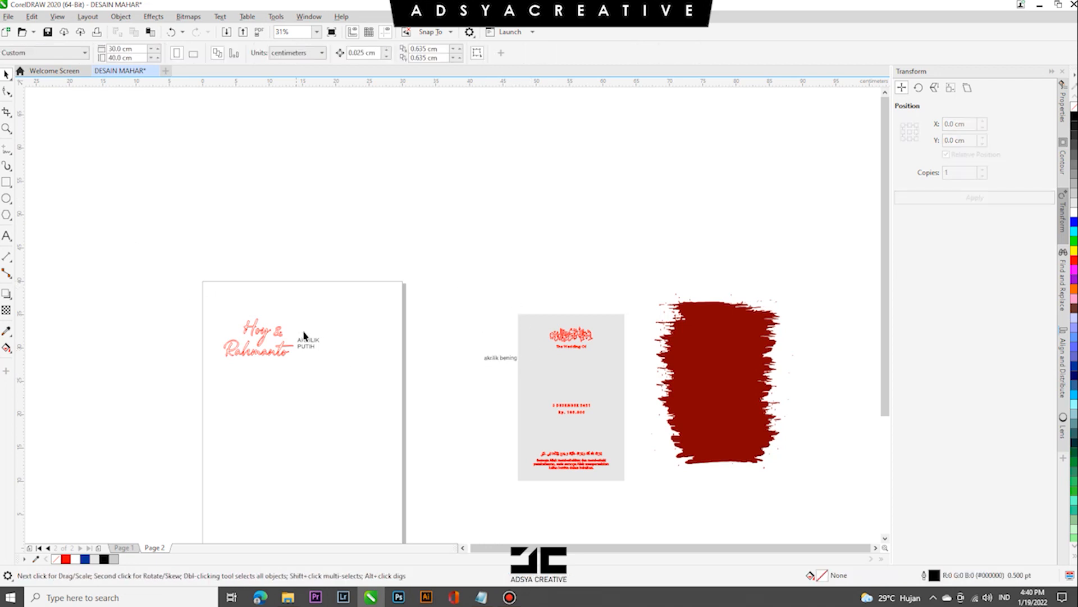
# - Add a "GRAFIR" label and stack it centred above the "akrilik bening" label
pyautogui.moveTo(304, 335); pyautogui.dragTo(481, 335)
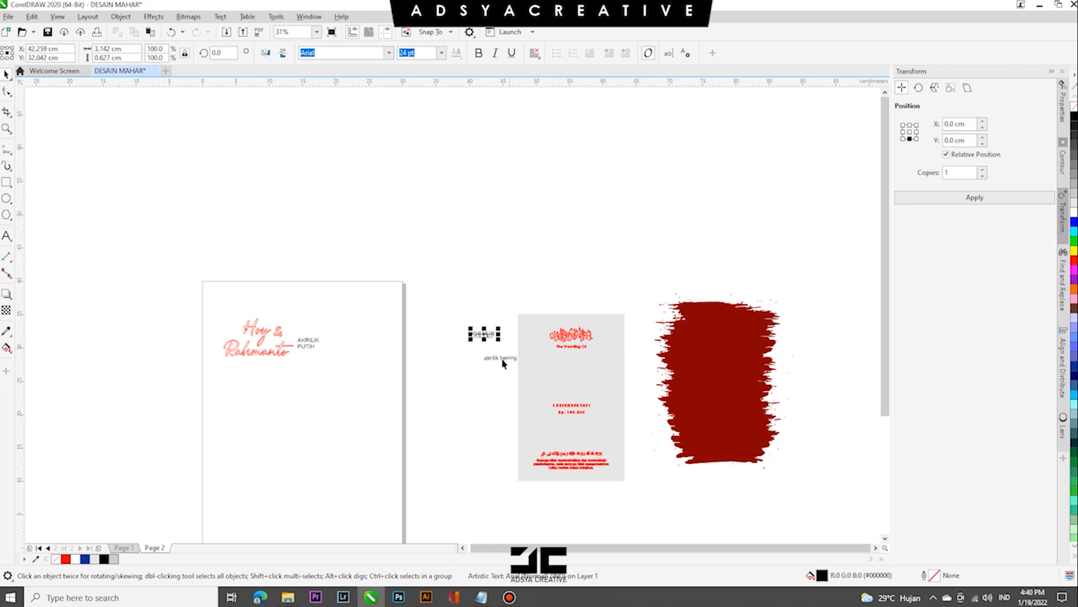
pyautogui.scroll(1, 503, 363)
pyautogui.moveTo(467, 308); pyautogui.dragTo(533, 383)
pyautogui.moveTo(500, 359); pyautogui.dragTo(466, 370)
pyautogui.click(502, 405)
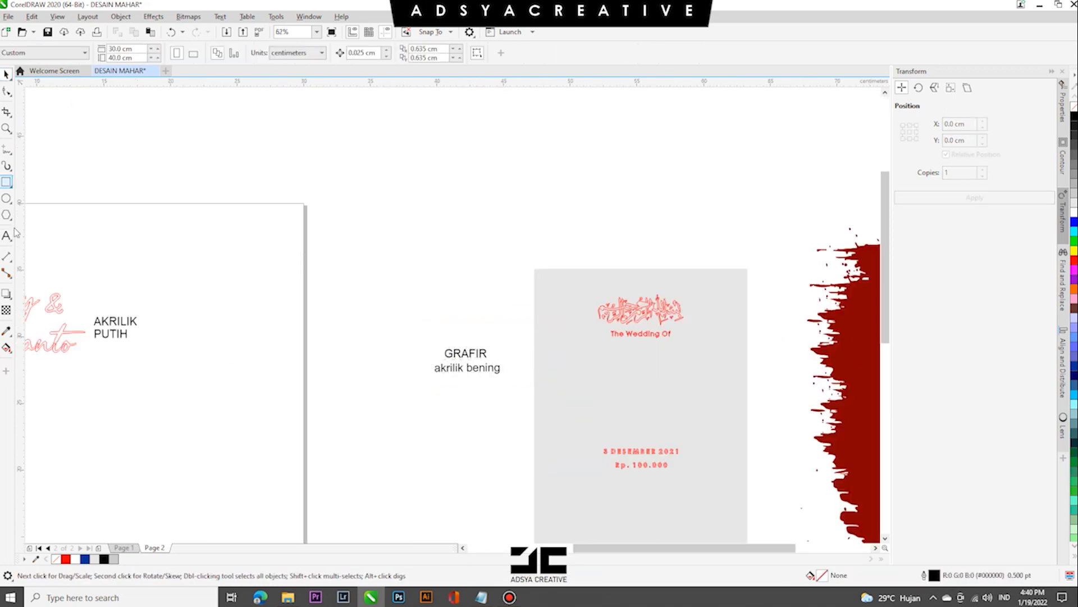
pyautogui.click(11, 202)
pyautogui.moveTo(10, 223)
pyautogui.click(545, 325)
pyautogui.scroll(-1, 545, 323)
pyautogui.scroll(1, 580, 415)
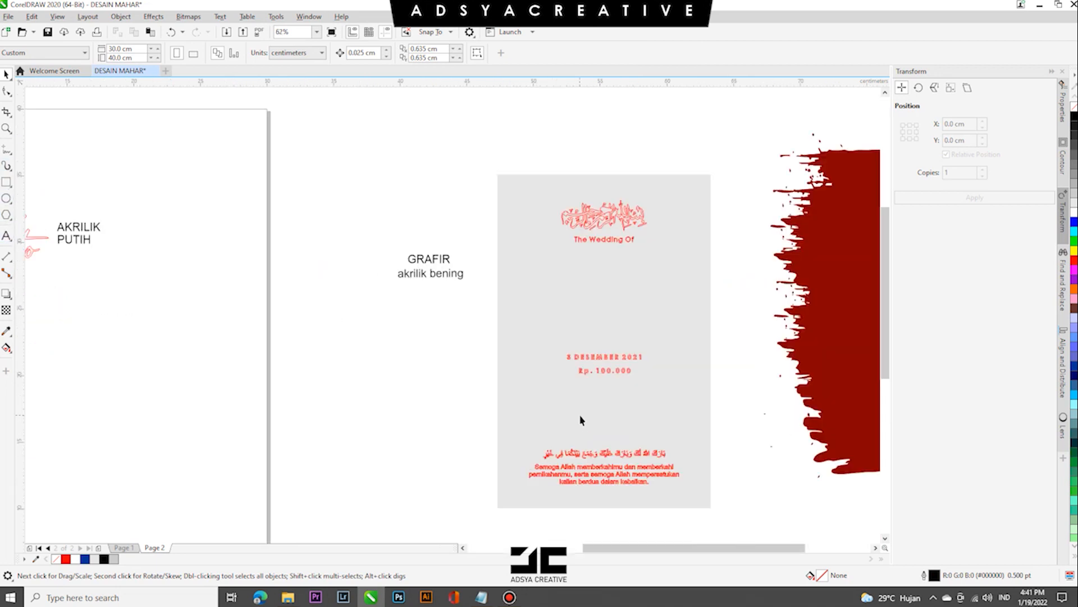
pyautogui.scroll(1, 625, 371)
pyautogui.scroll(-1, 625, 370)
pyautogui.scroll(-1, 540, 258)
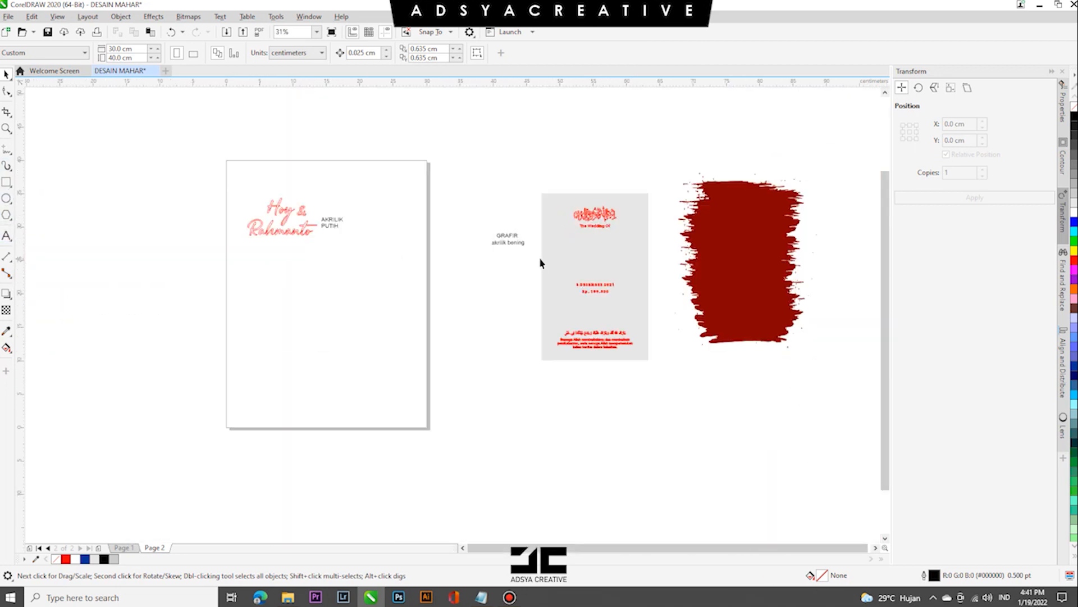
# - Move the red brush shape onto the page's lower right and add the label "CAT AGA MAROON" to its left
pyautogui.moveTo(744, 243); pyautogui.dragTo(399, 313)
pyautogui.moveTo(505, 250); pyautogui.dragTo(459, 282)
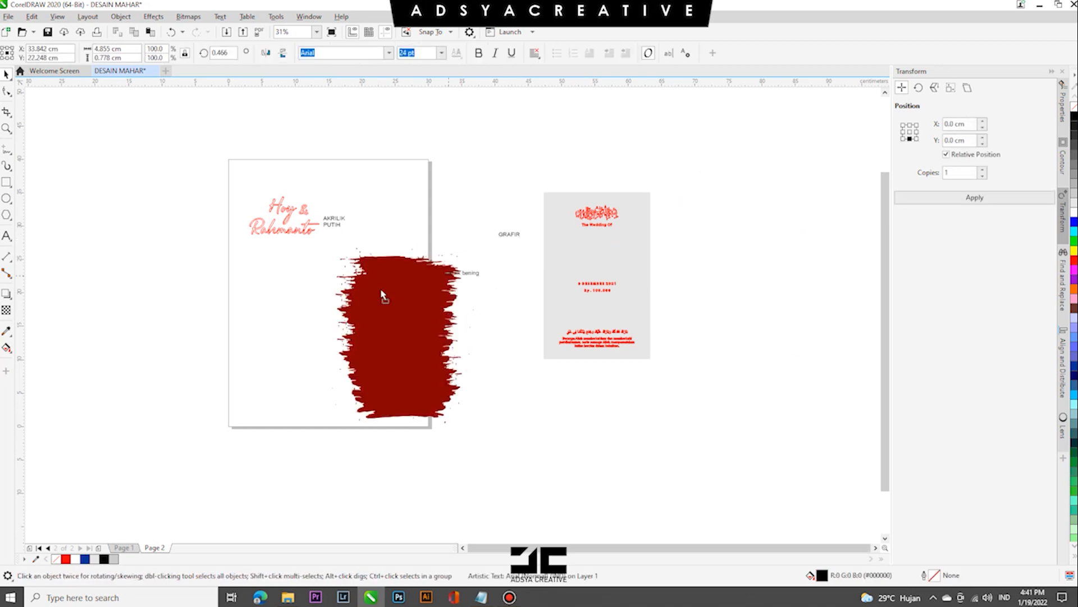
pyautogui.scroll(2, 300, 316)
pyautogui.write('c')
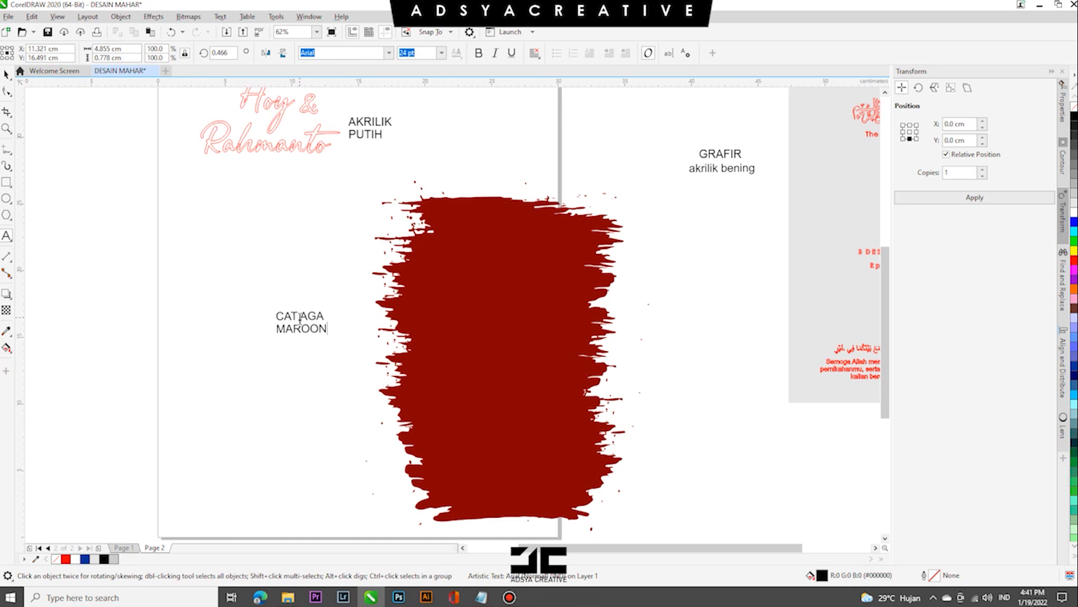
pyautogui.click(316, 328)
# - Move the red brush shape and its "CAT AGA MAROON" label off the page to its left side
pyautogui.scroll(-2, 336, 339)
pyautogui.moveTo(299, 295); pyautogui.dragTo(298, 294)
pyautogui.moveTo(383, 338)
pyautogui.mouseDown()
pyautogui.moveTo(254, 324)
pyautogui.moveTo(243, 307)
pyautogui.mouseUp()
pyautogui.click(346, 310)
pyautogui.scroll(1, 346, 311)
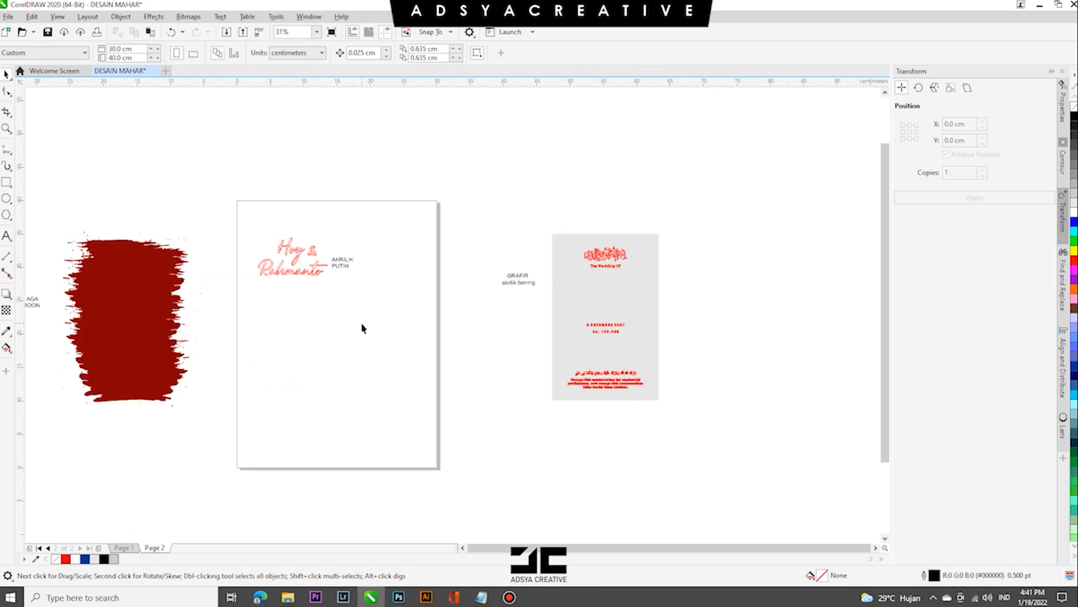
pyautogui.scroll(-1, 362, 329)
pyautogui.scroll(1, 277, 341)
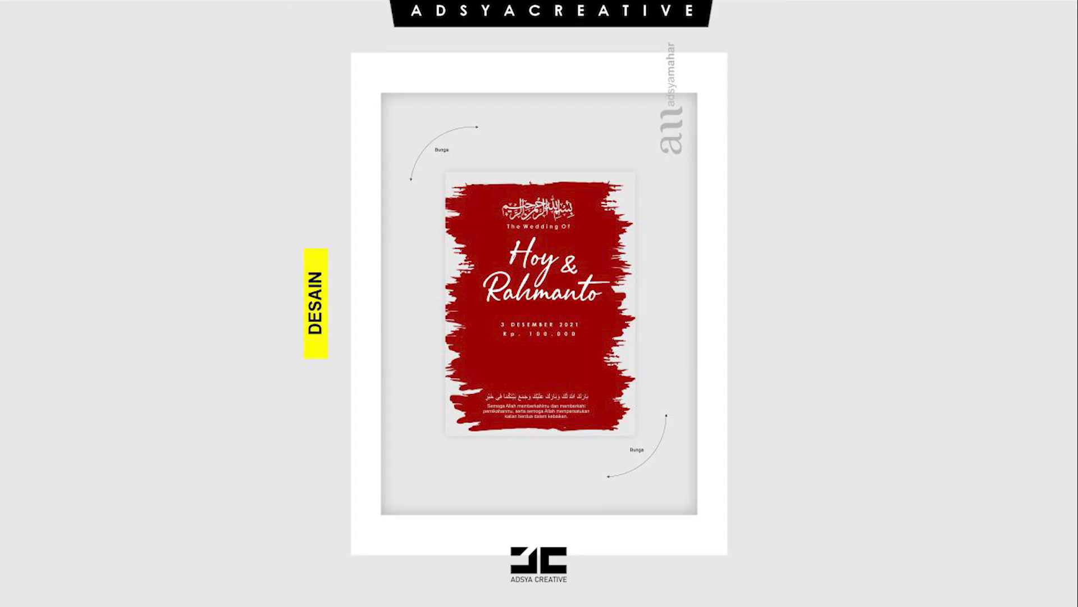